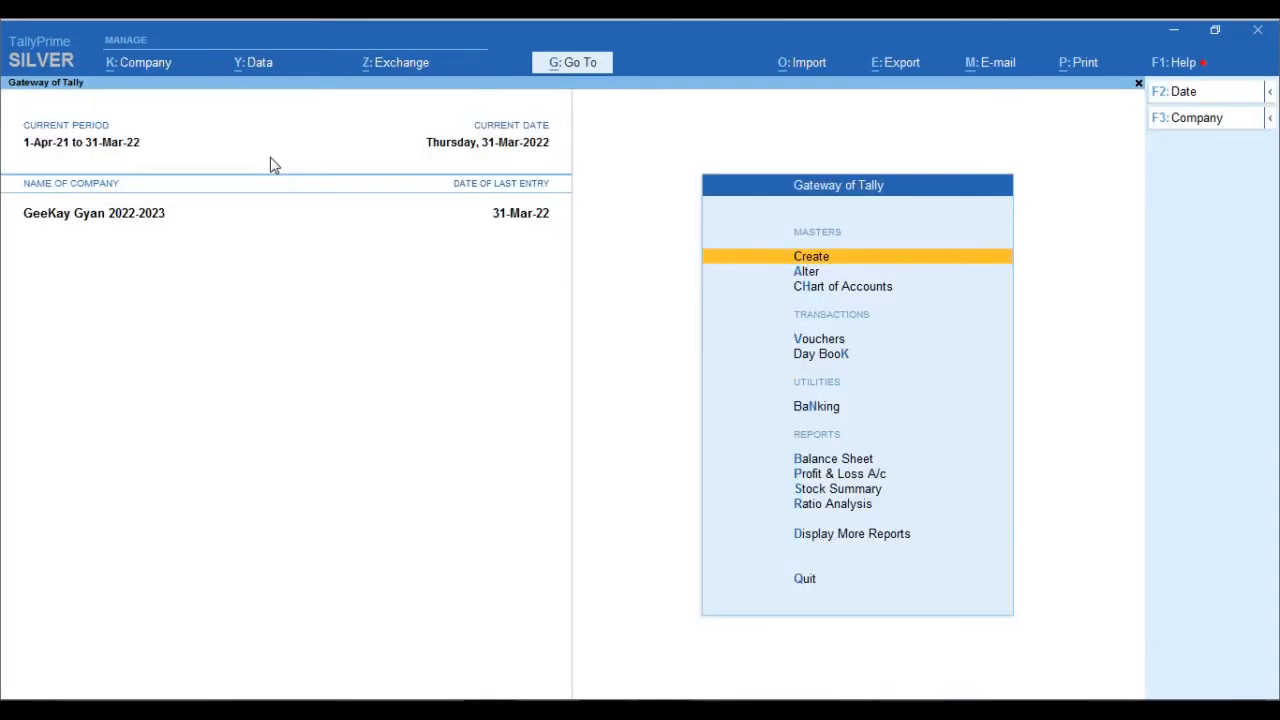
- Open the list of stock items available for alteration
key(Down)
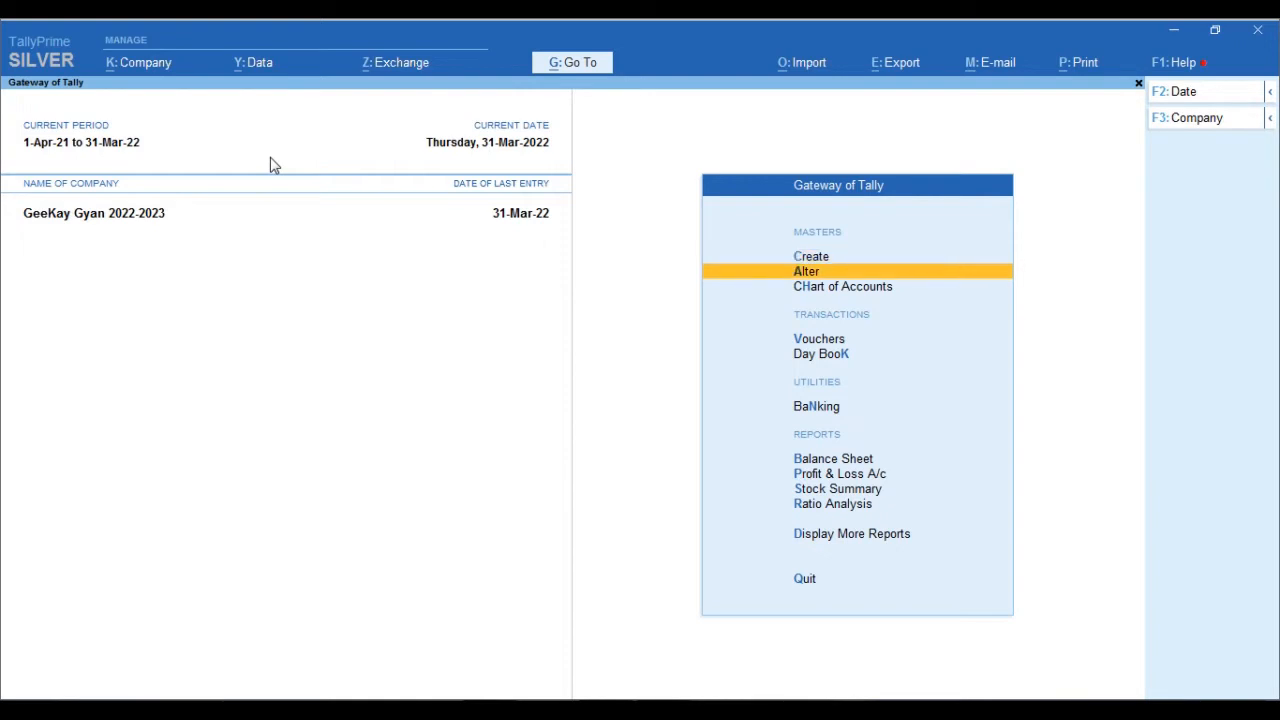
key(Return)
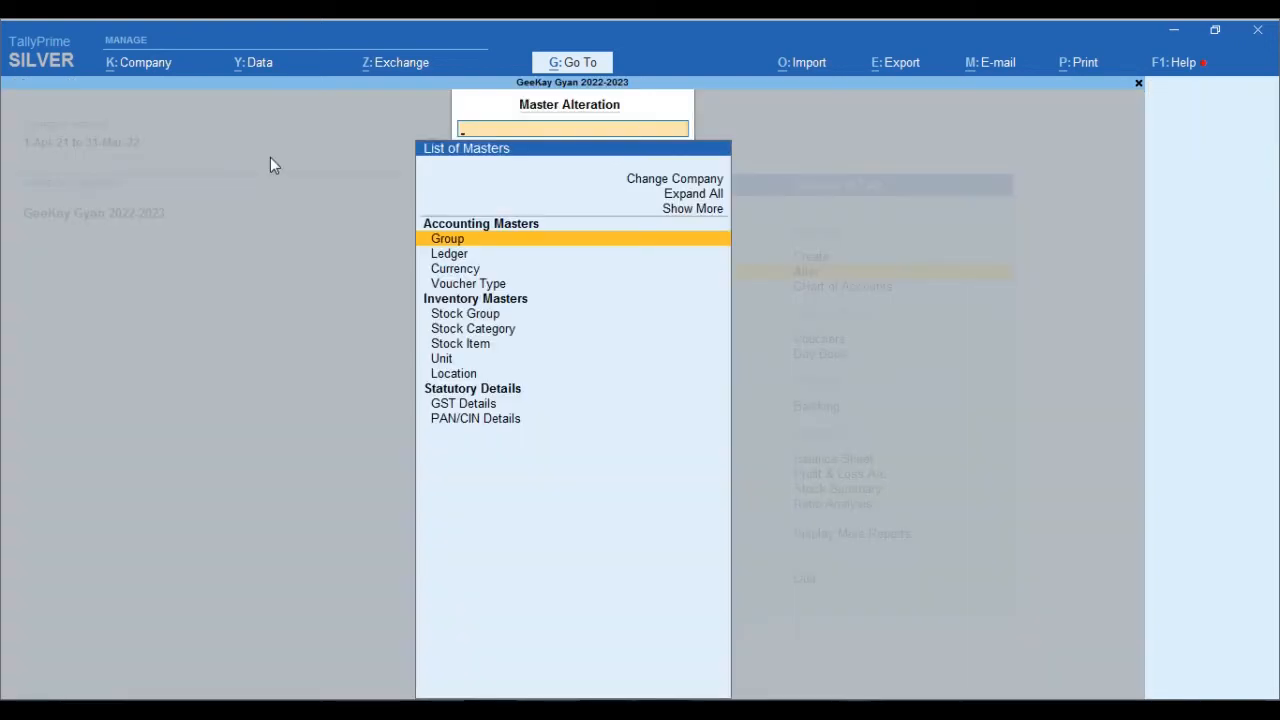
key(Down)
key(Down)
key(Down)
key(Down)
key(Down)
key(Down)
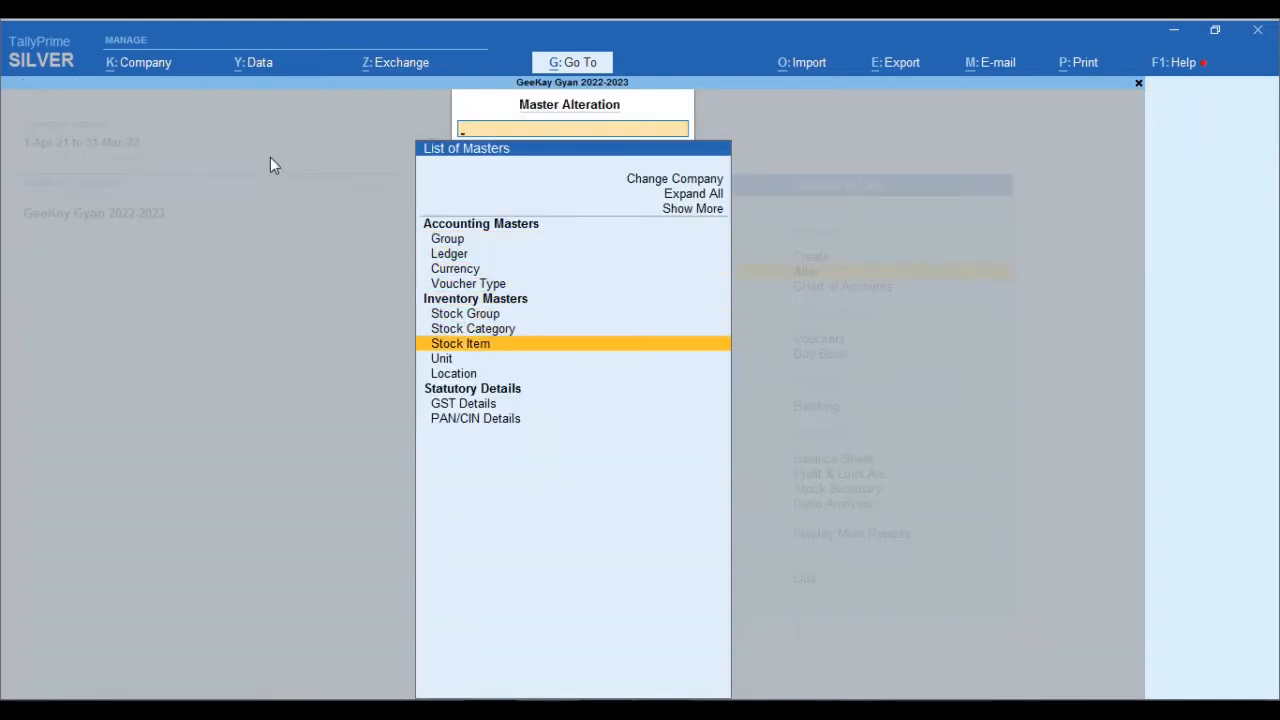
key(Return)
- Look through the stock items available for alteration and return to the Gateway of Tally
key(Down)
key(Down)
key(Down)
key(Down)
key(Down)
key(Down)
key(Down)
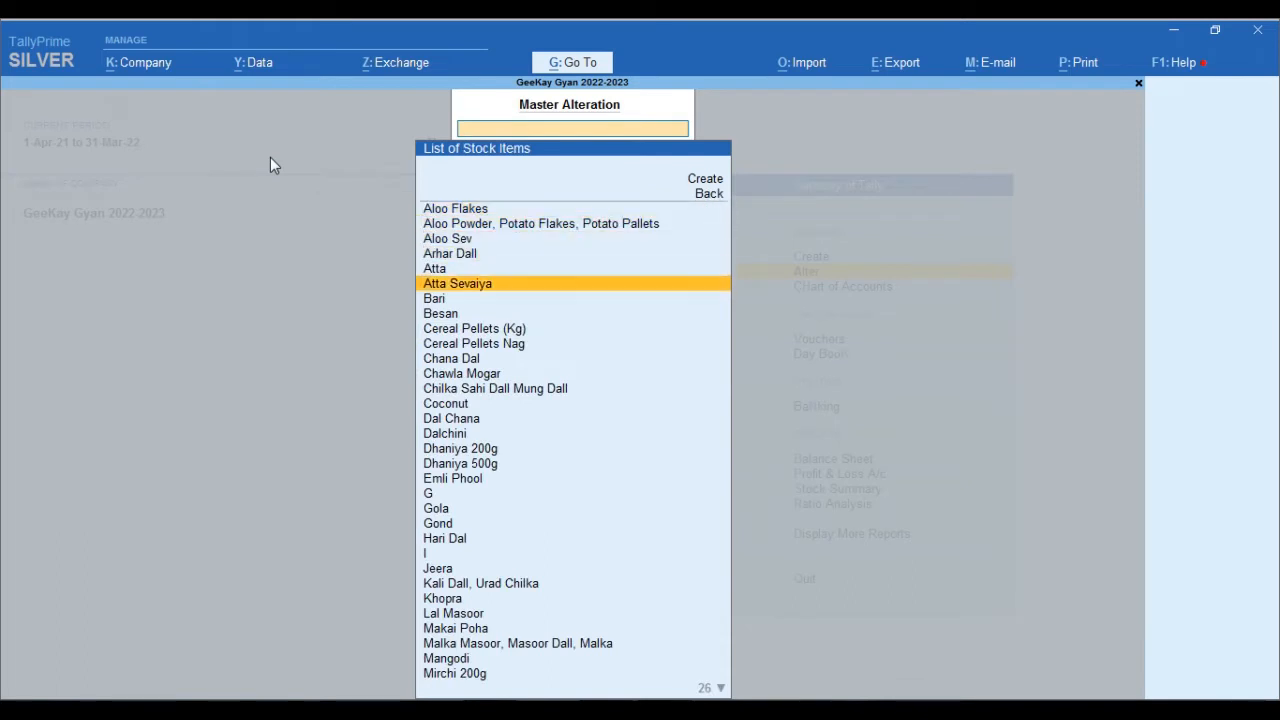
key(Up)
key(Up)
key(Up)
key(Up)
key(Up)
key(Up)
key(Up)
key(Up)
key(Up)
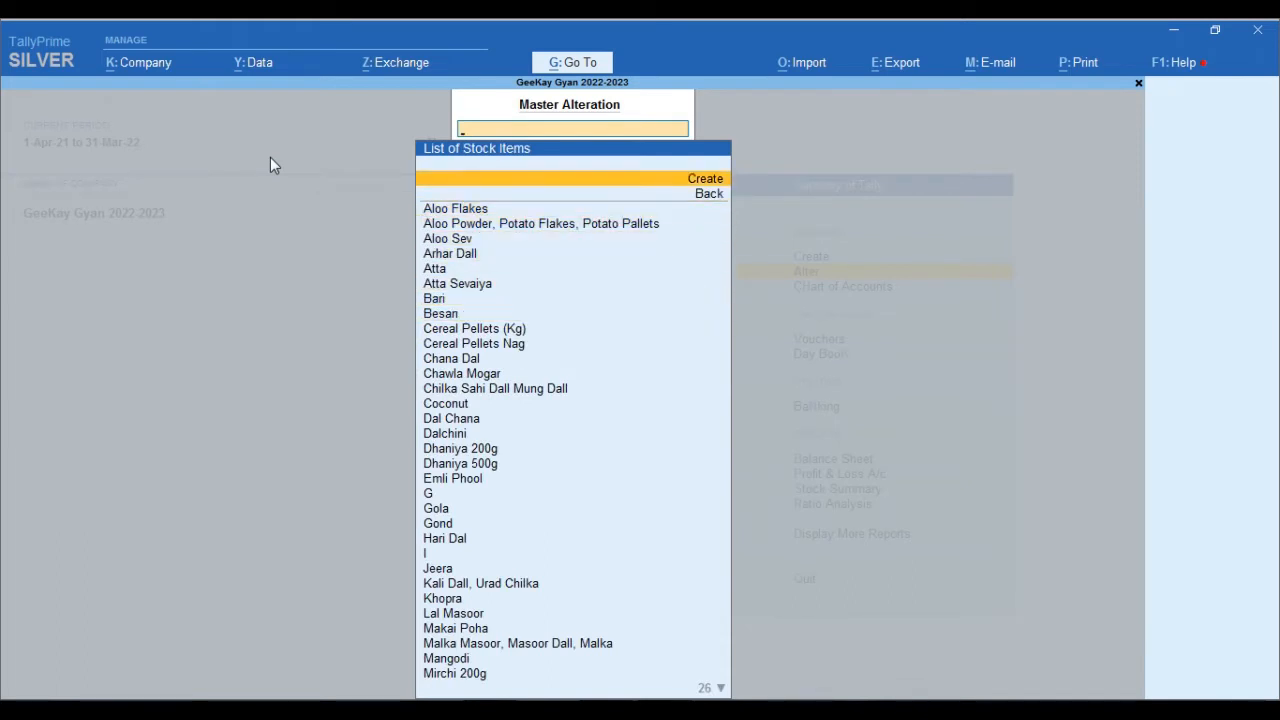
key(Down)
key(Down)
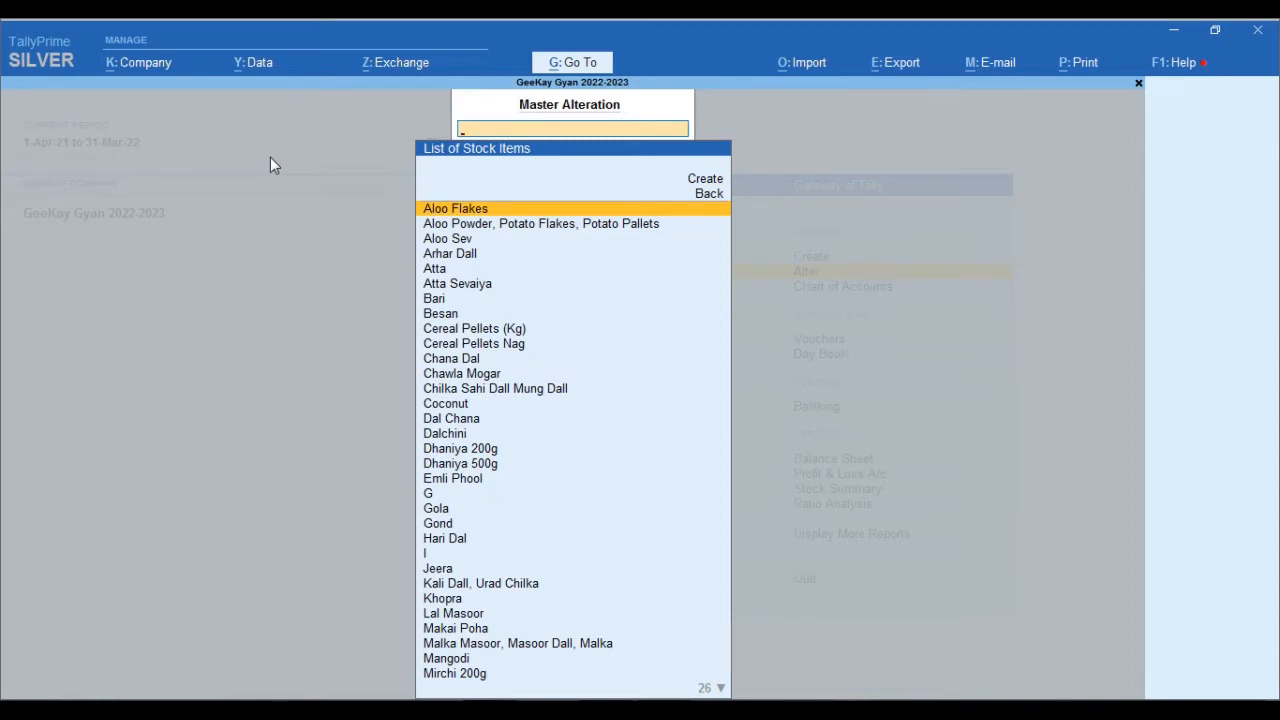
key(Escape)
key(Escape)
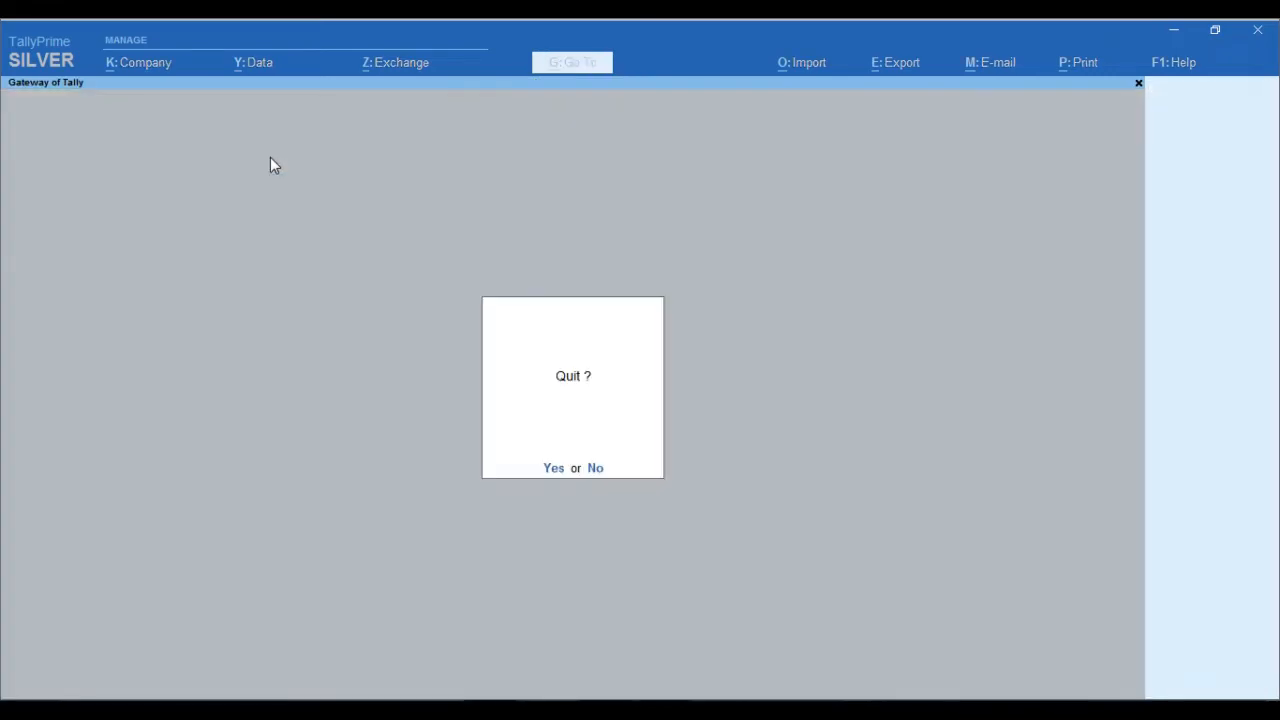
key(Escape)
- Open the Stock Summary report and look through its listed items
key(s)
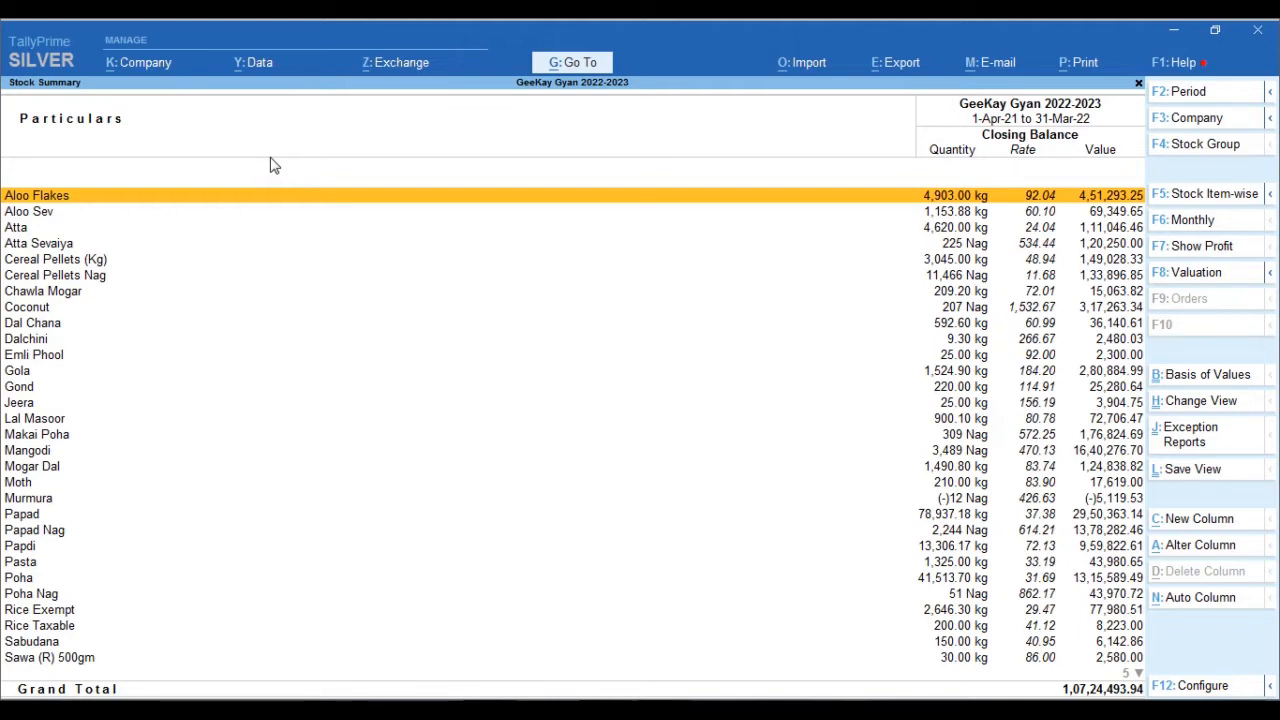
key(Down)
key(Down)
key(Down)
key(Down)
key(Down)
key(Down)
key(Down)
key(Down)
key(Down)
key(Up)
key(Up)
key(Up)
key(Up)
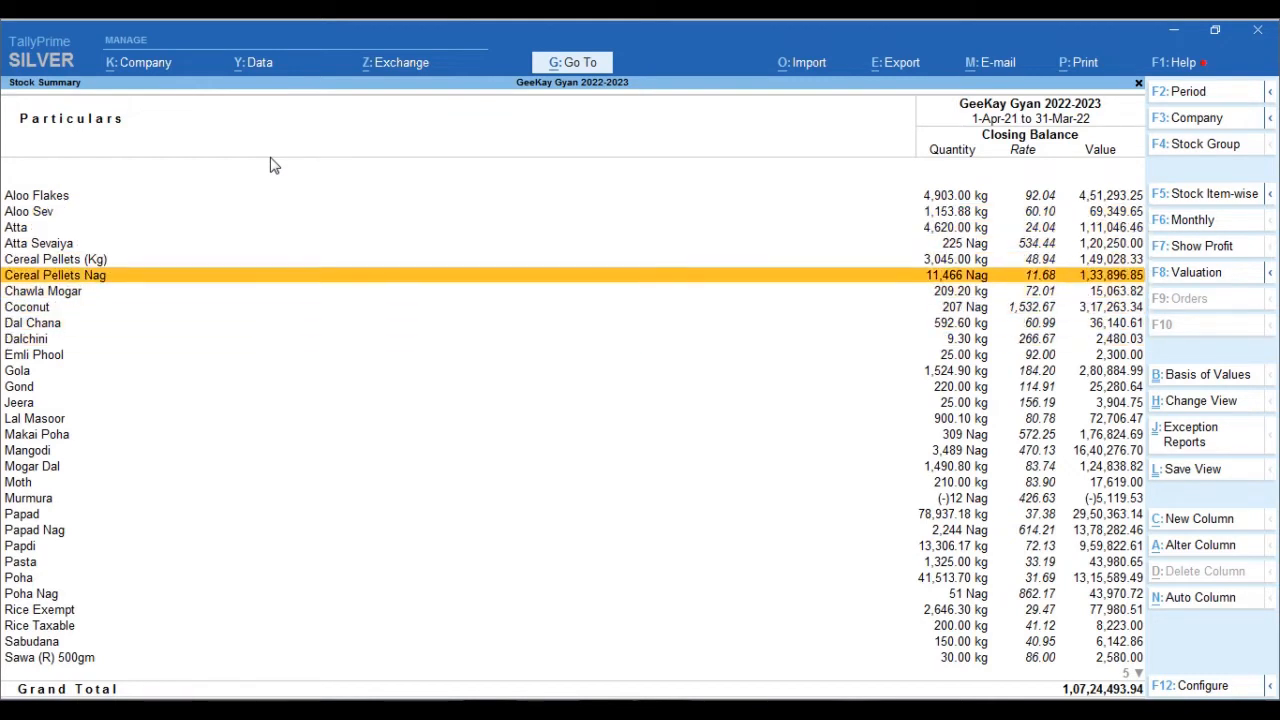
key(Up)
key(Up)
key(Up)
key(Up)
key(Up)
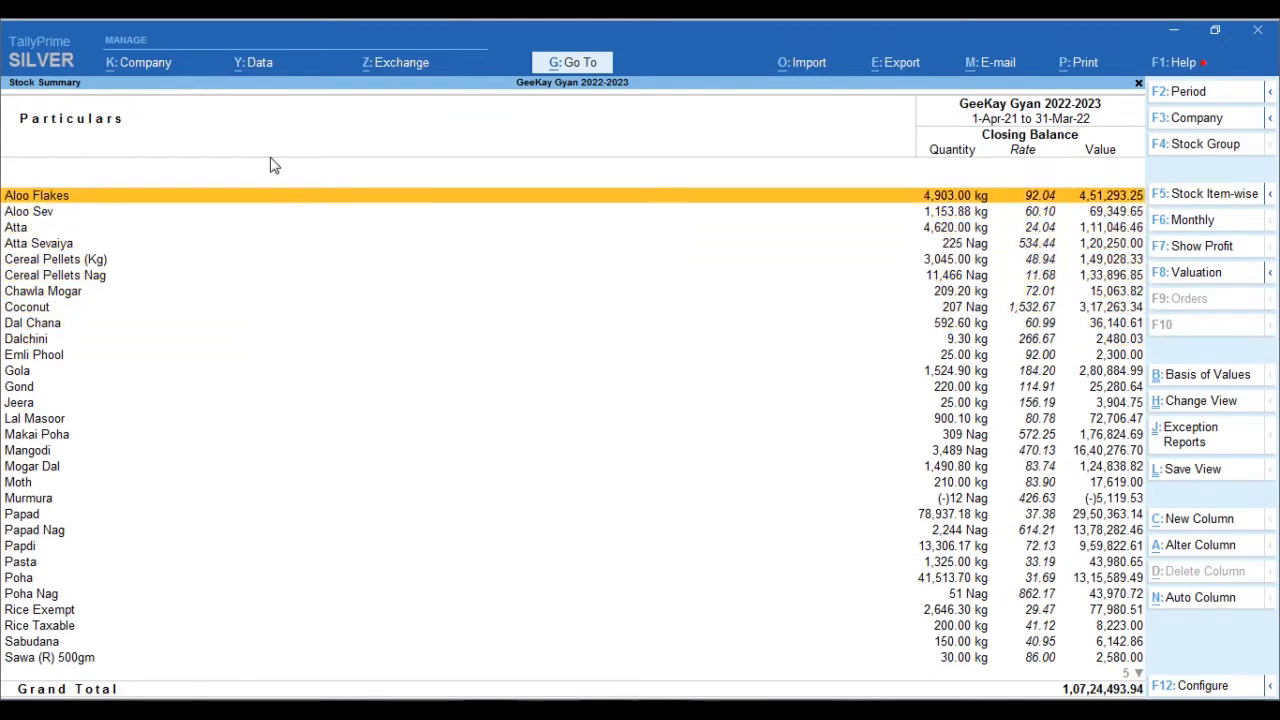
- Open the Aloo Flakes stock item for alteration from the Stock Summary and go through its main fields
key(ctrl+Return)
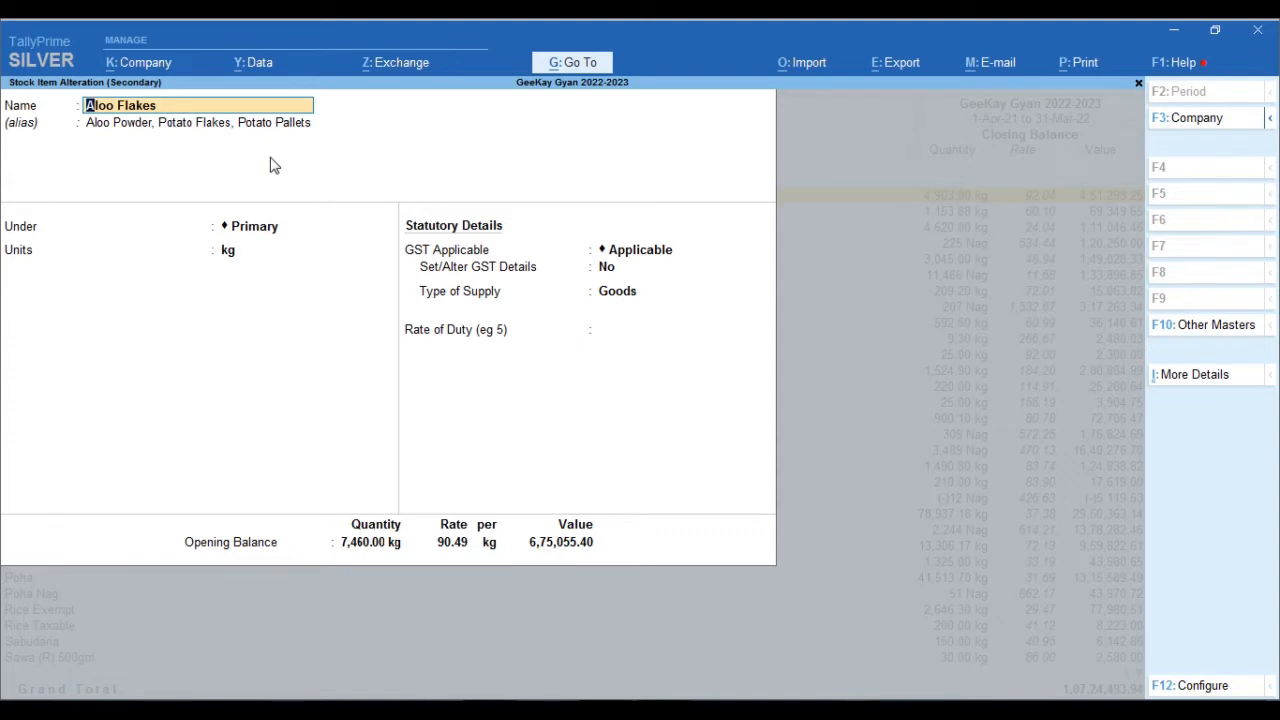
key(Return)
key(Return)
key(Return)
key(Return)
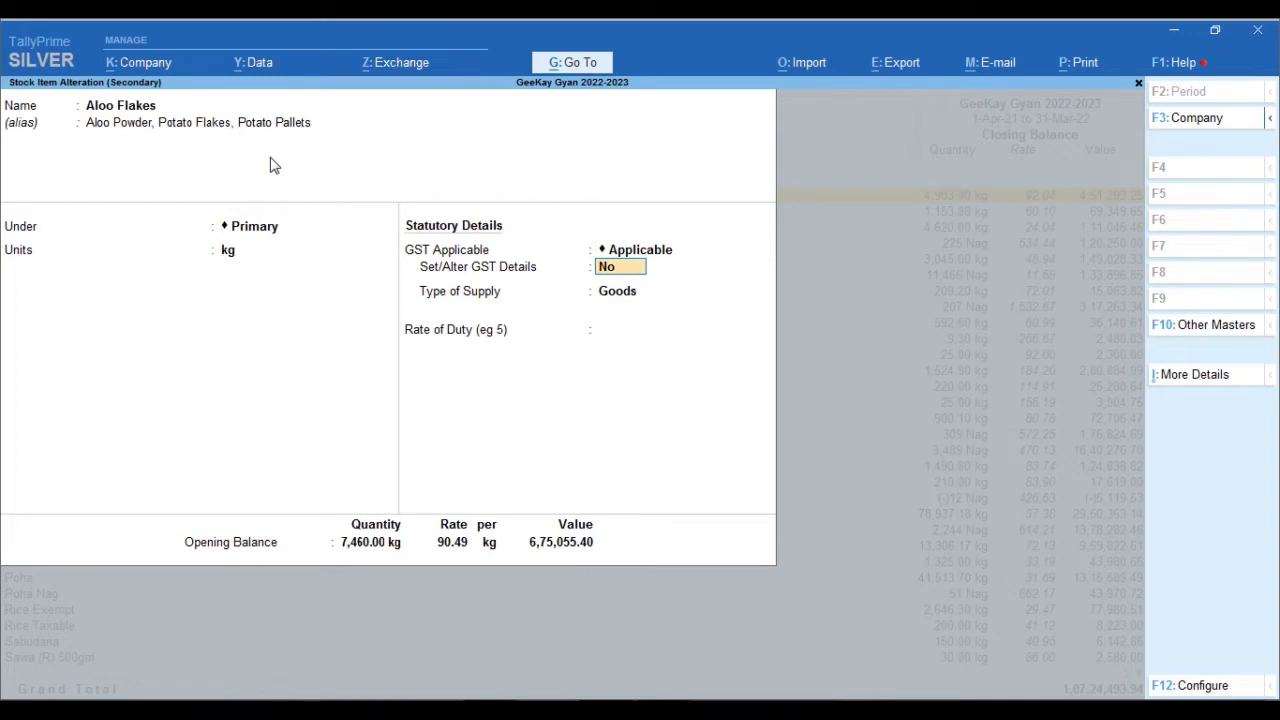
key(BackSpace)
key(BackSpace)
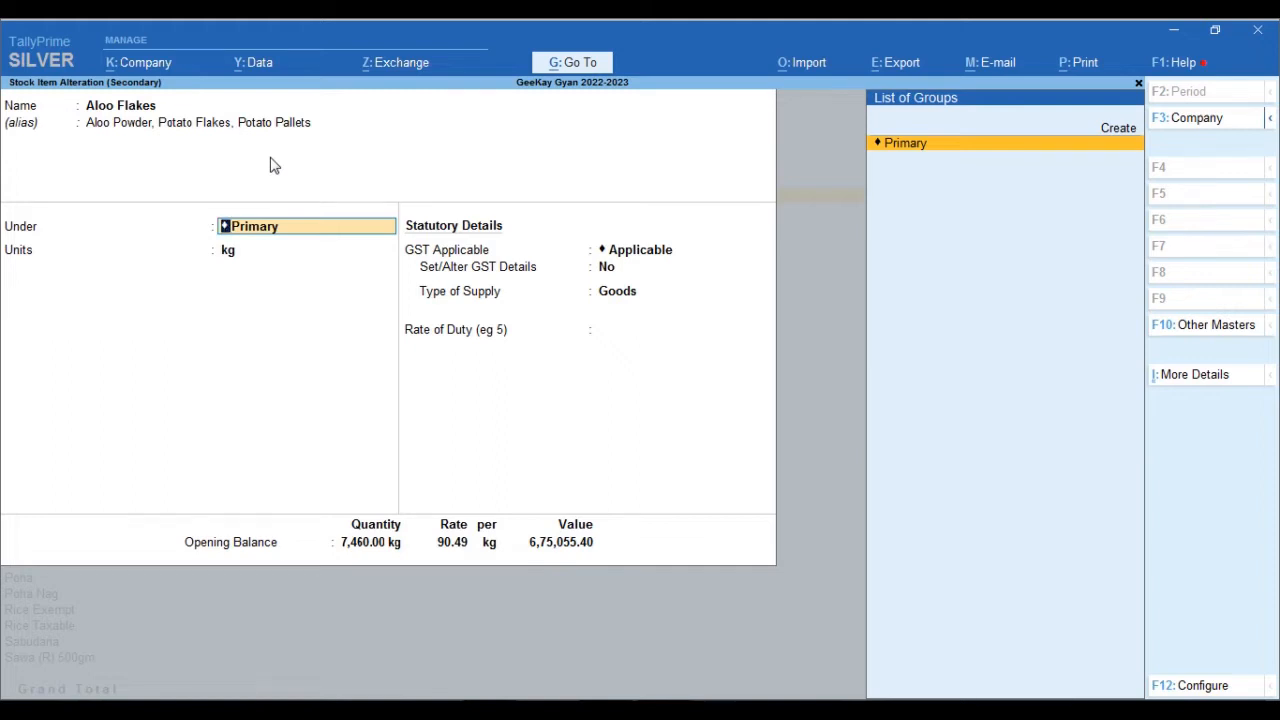
- Set Set/Alter GST Details to Yes for Aloo Flakes, keeping GST Applicable, to open its GST details
key(Return)
key(Return)
key(BackSpace)
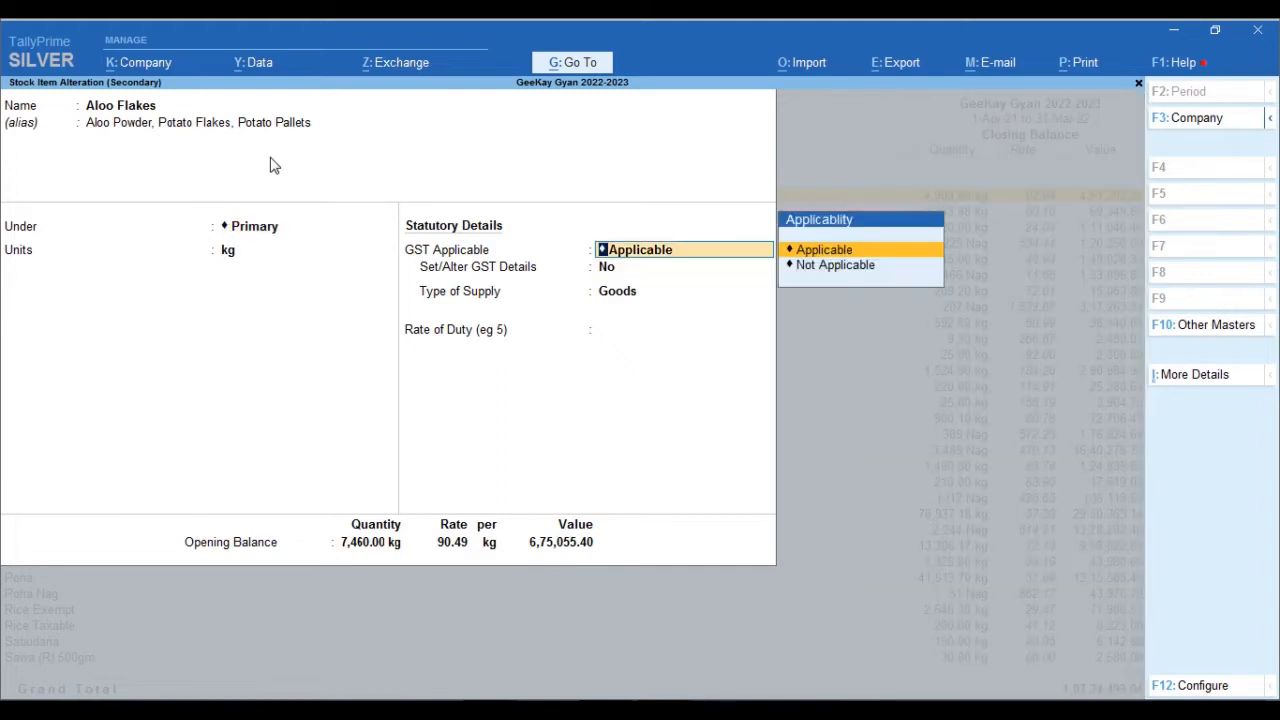
key(Return)
text(y)
key(Return)
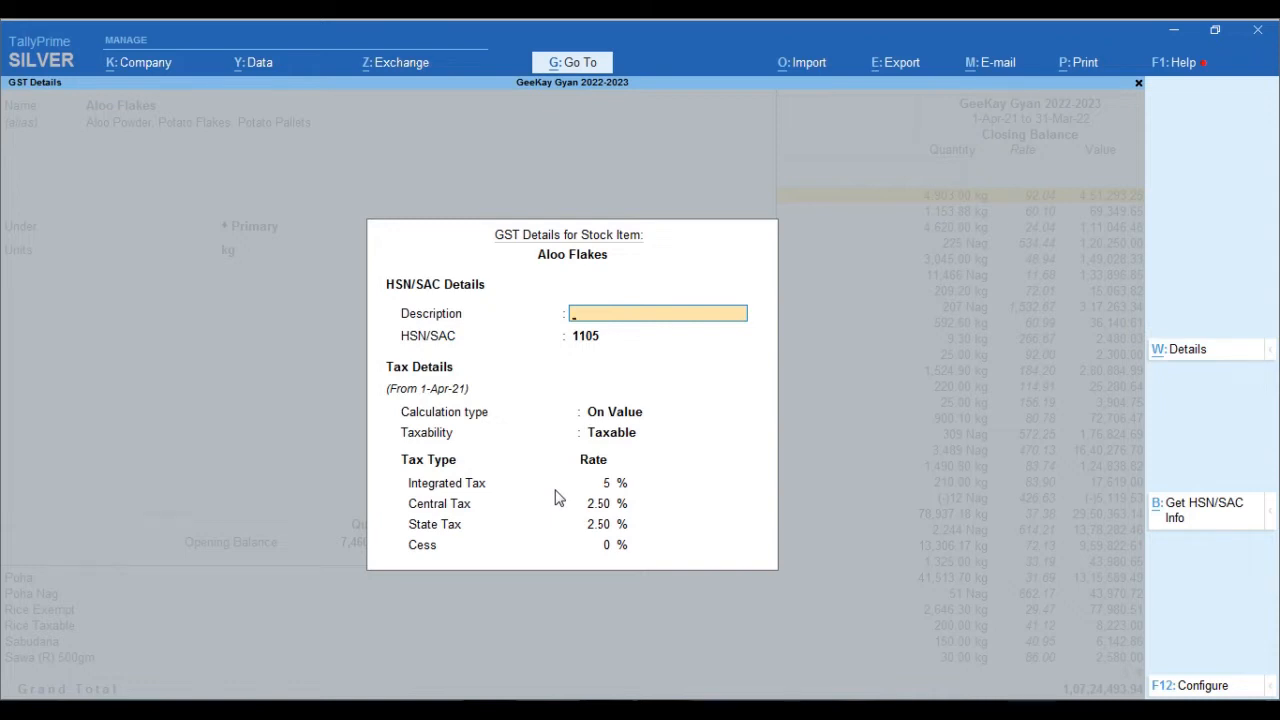
- Review the HSN/SAC code, calculation type and tax rates of Aloo Flakes, and save the stock item
key(Return)
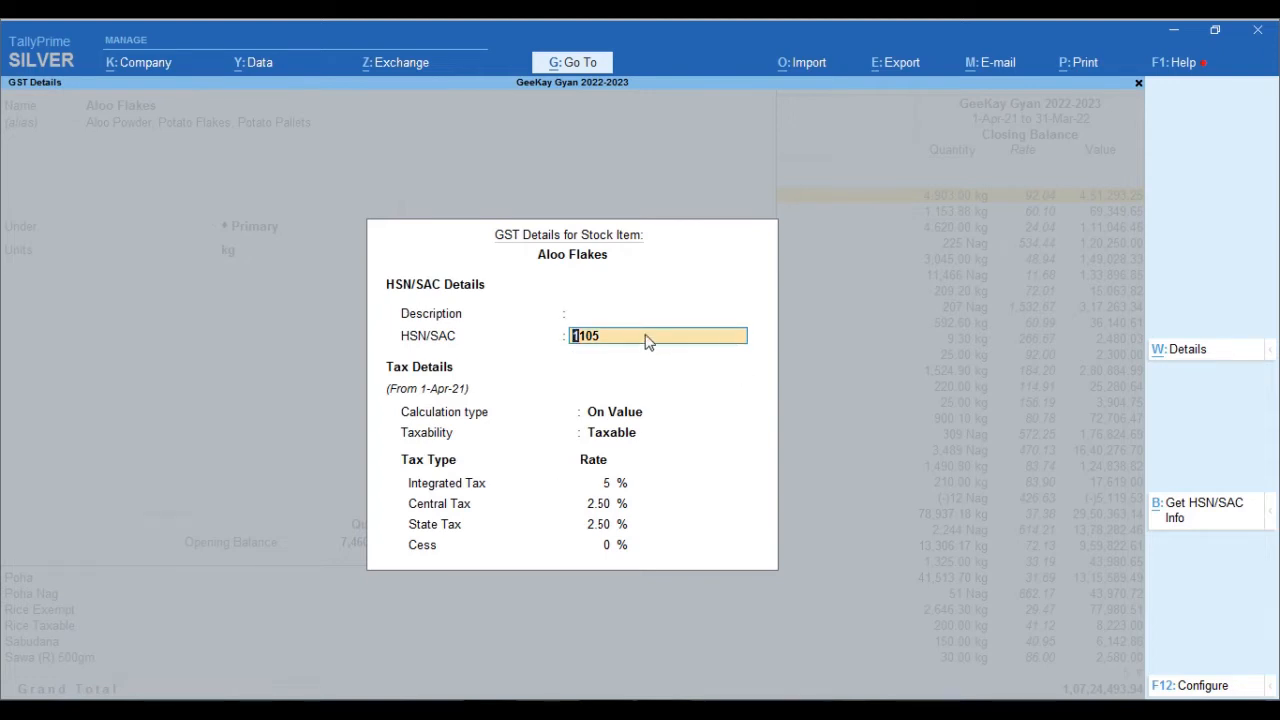
key(Return)
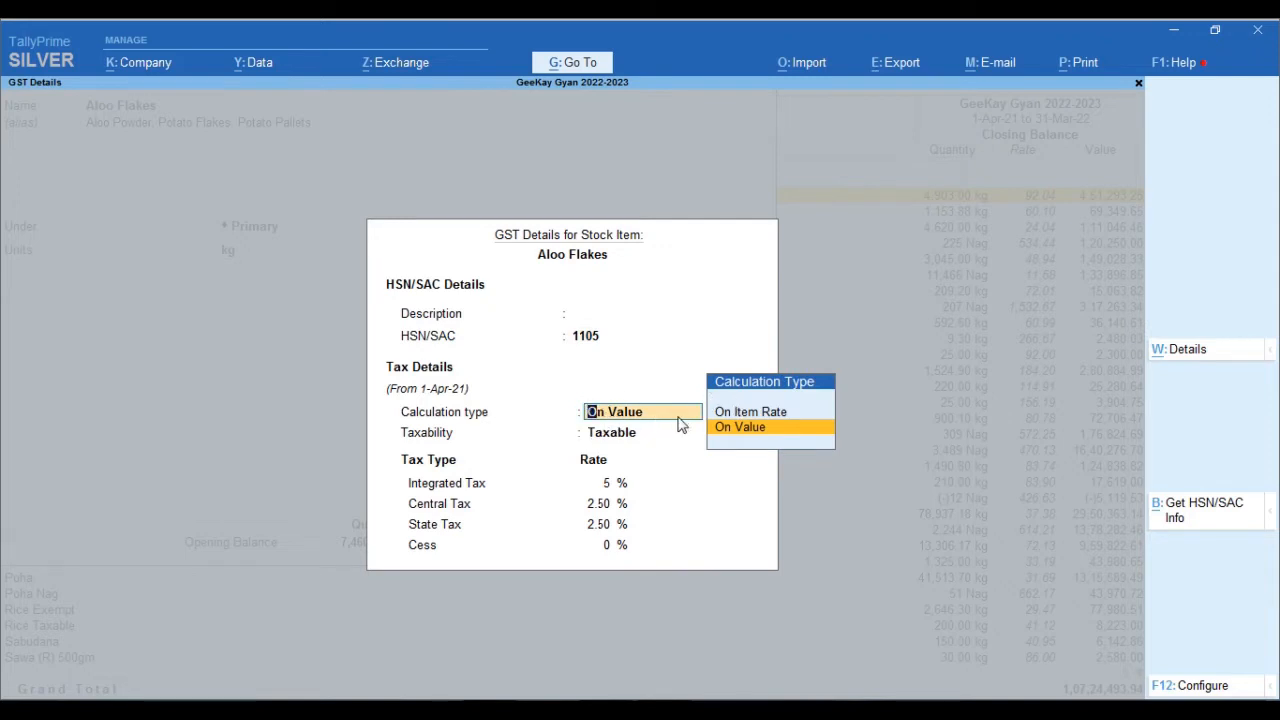
key(Return)
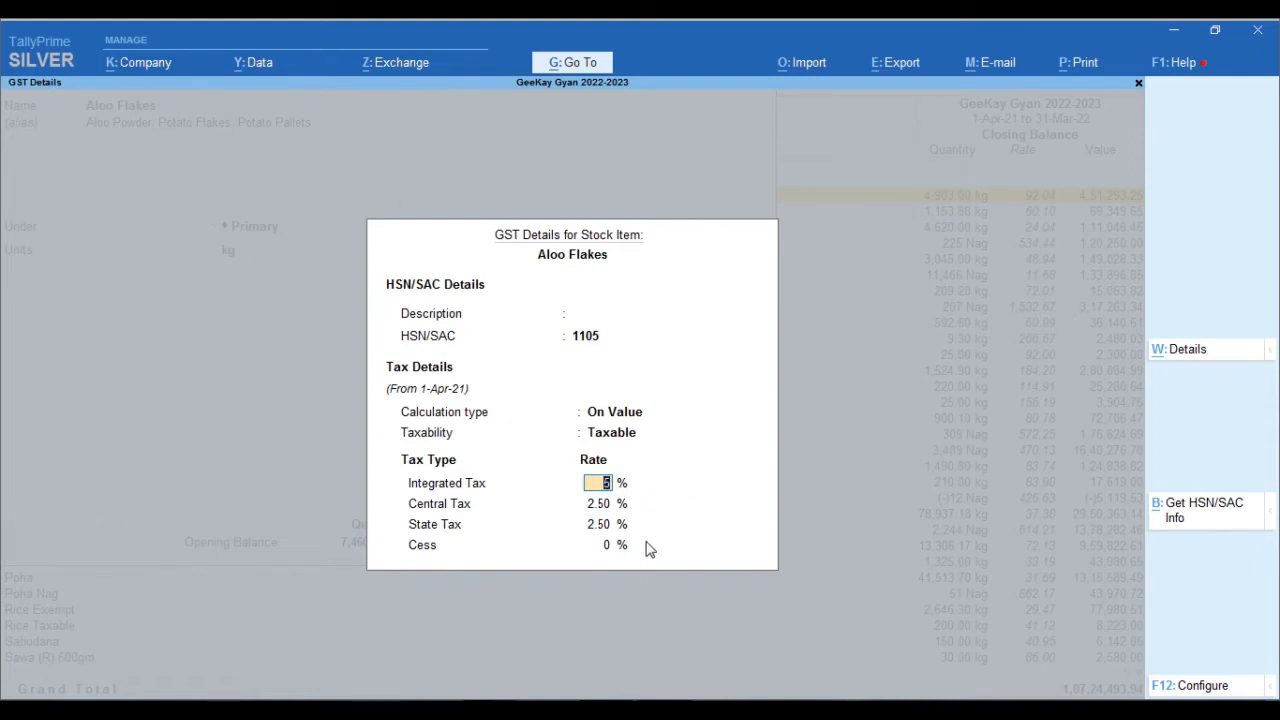
key(ctrl+a)
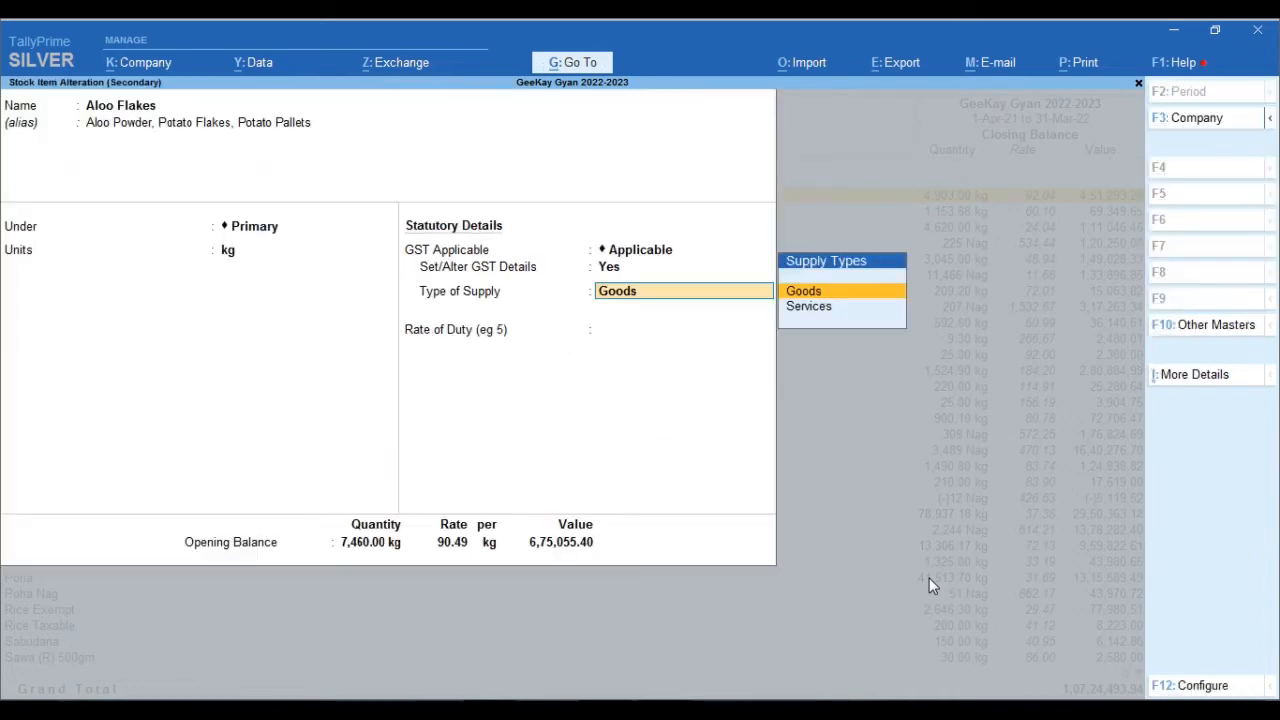
key(Return)
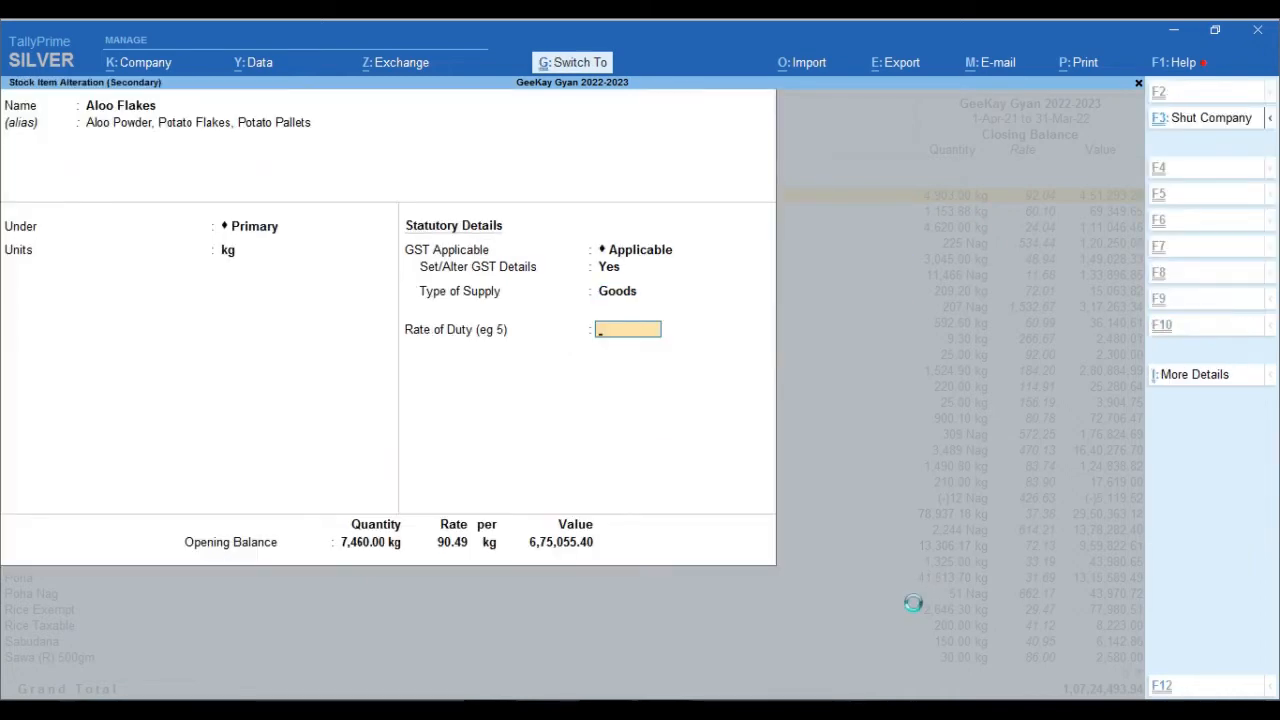
key(ctrl+a)
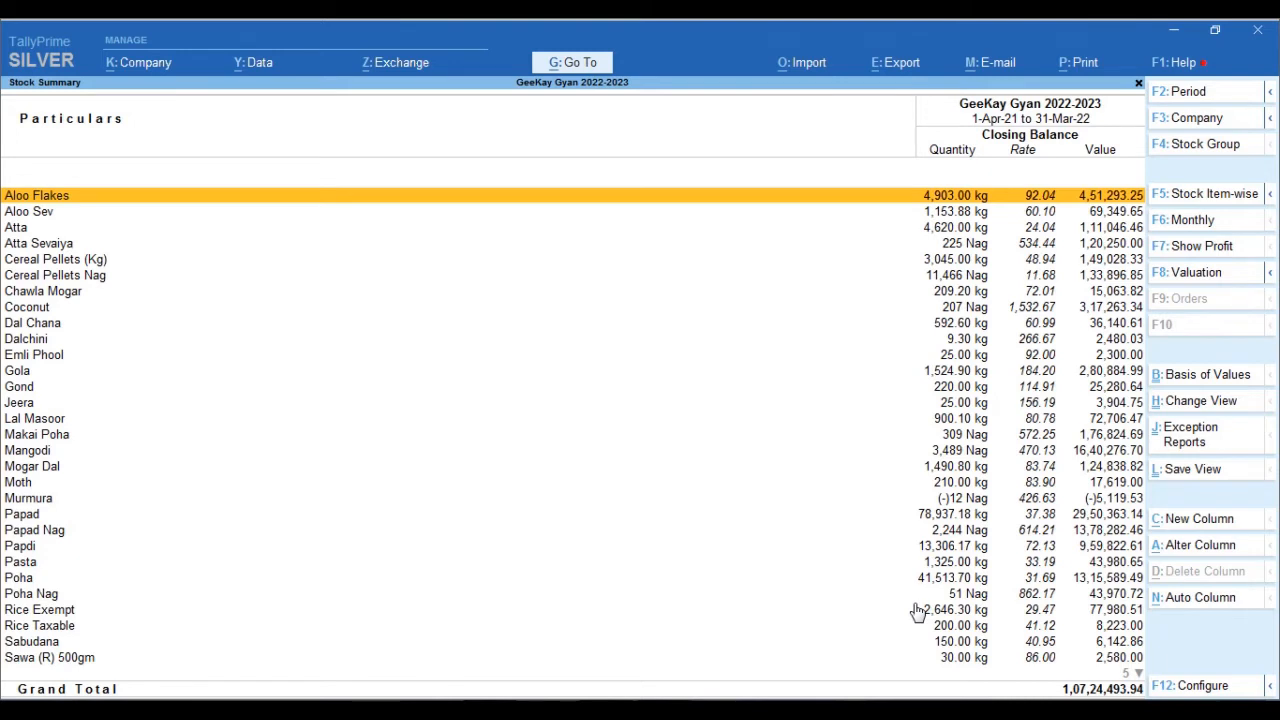
- Reopen the GST details of Aloo Flakes from the Stock Summary and display its tax rate history
key(ctrl+Return)
key(Return)
key(Return)
key(Return)
key(Return)
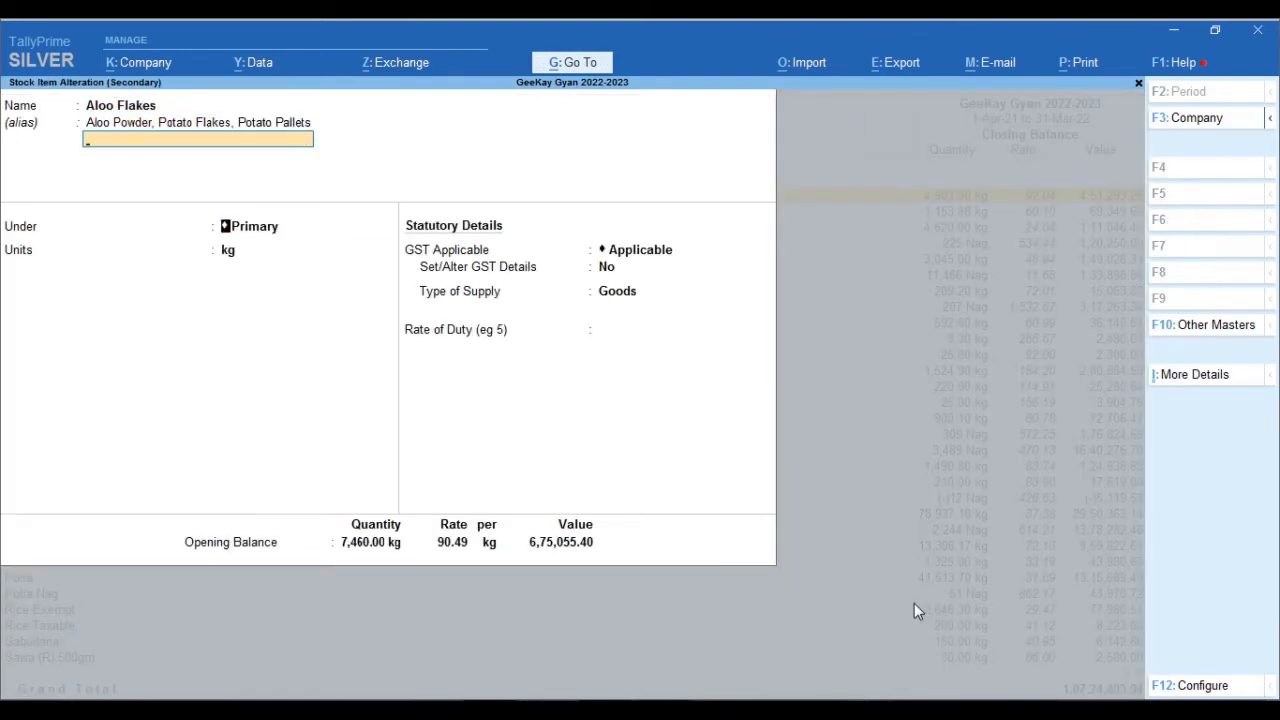
text(y)
key(Return)
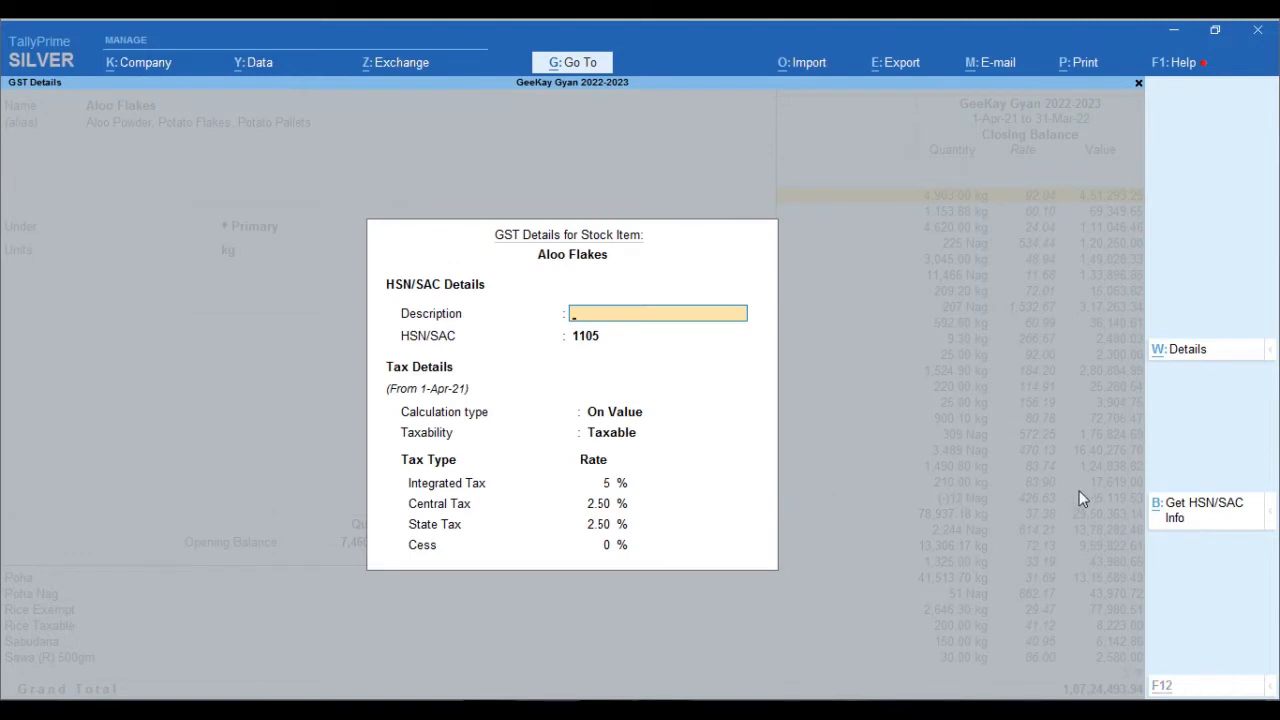
key(alt+w)
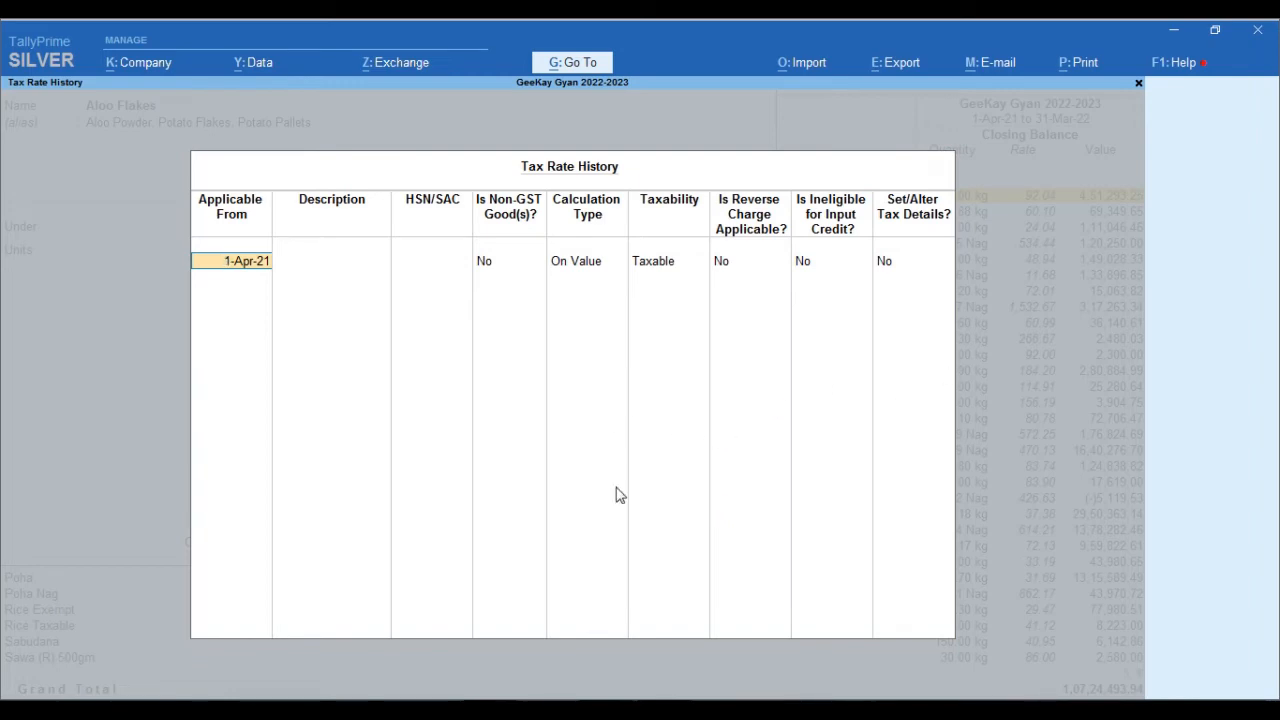
- Enter HSN/SAC 1105 for the 1-Apr-21 entry in the tax rate history
key(Return)
key(Return)
text(1105)
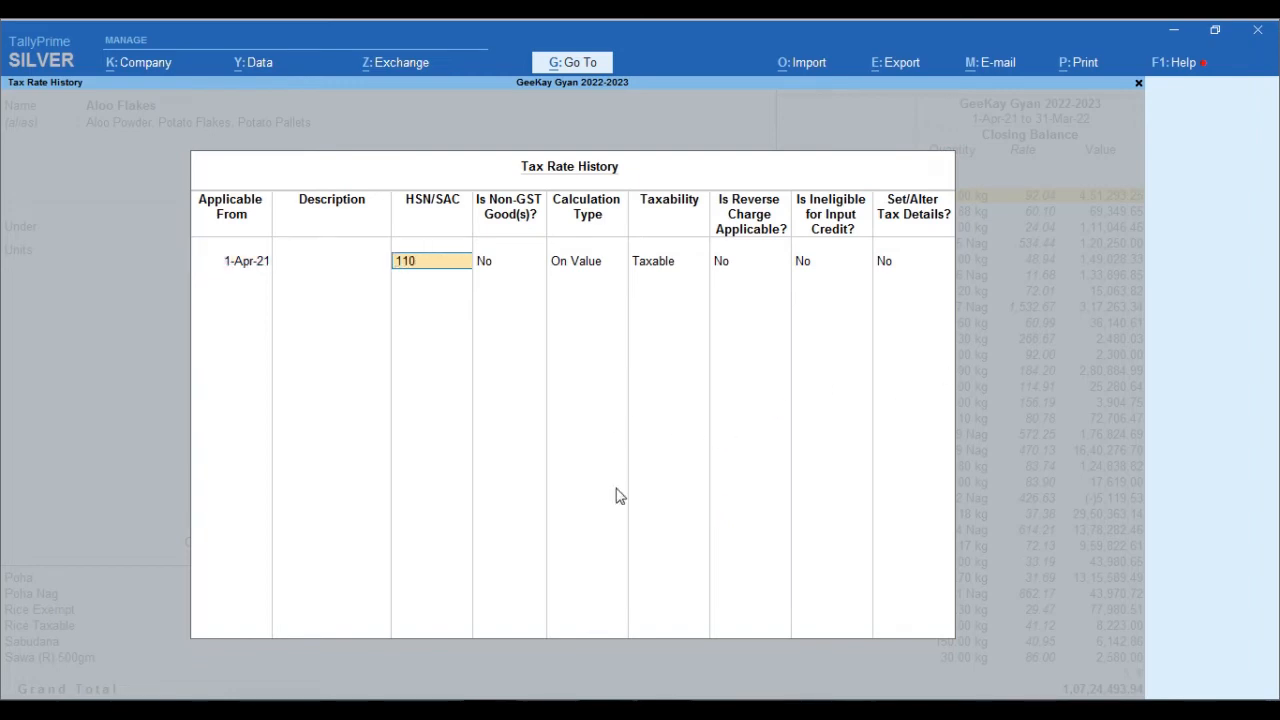
key(Return)
key(Return)
key(Return)
key(Return)
key(Return)
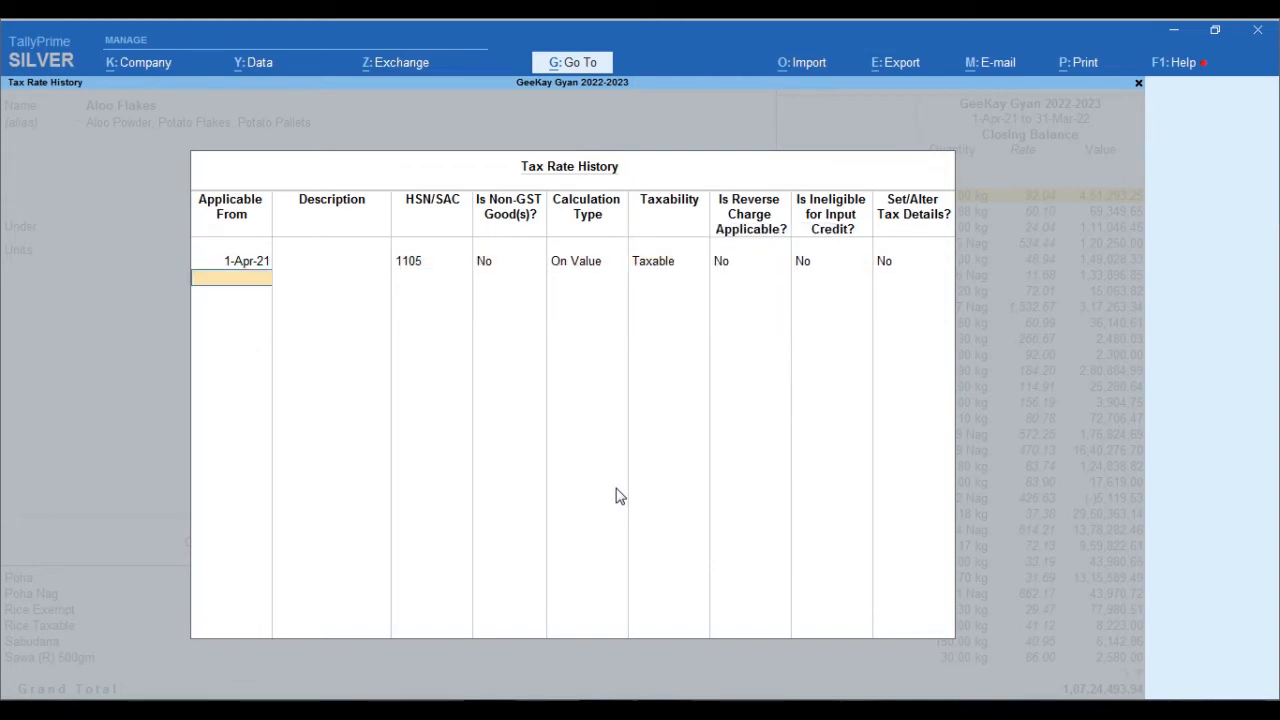
- Accept the tax rate history and GST details of Aloo Flakes and save the stock item
key(Return)
key(Return)
key(Return)
key(Return)
key(Return)
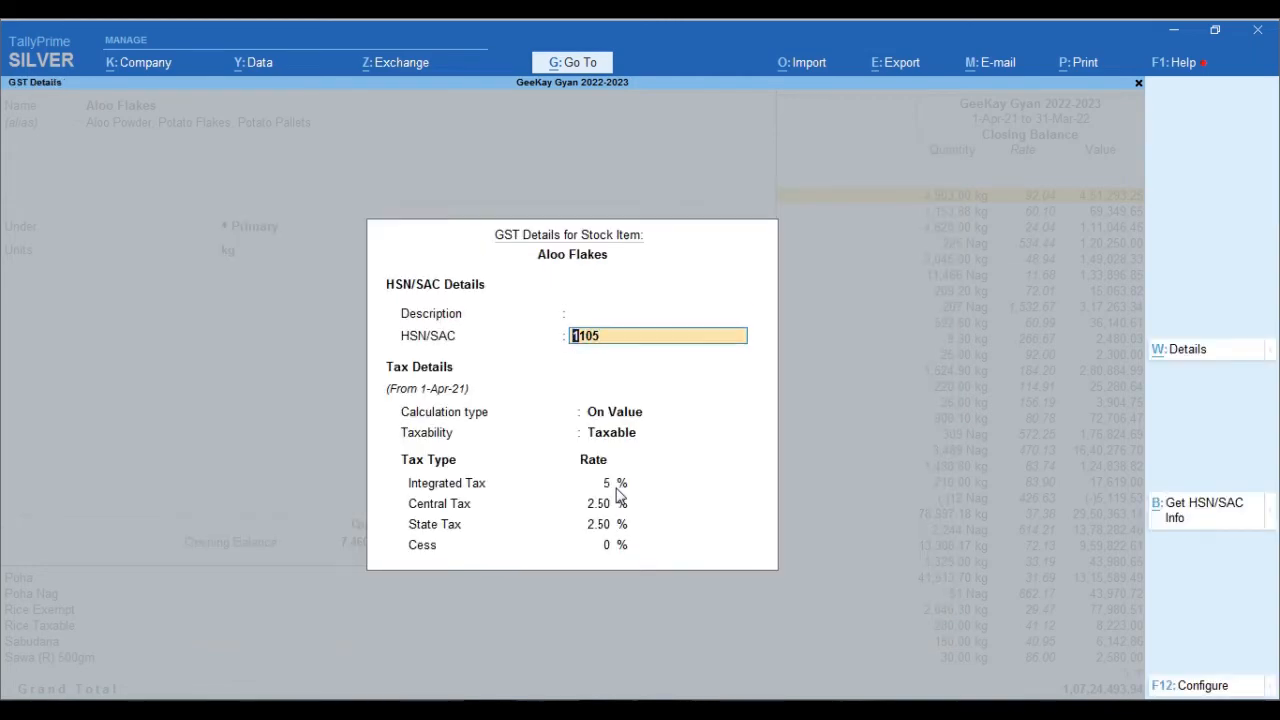
key(Return)
key(Return)
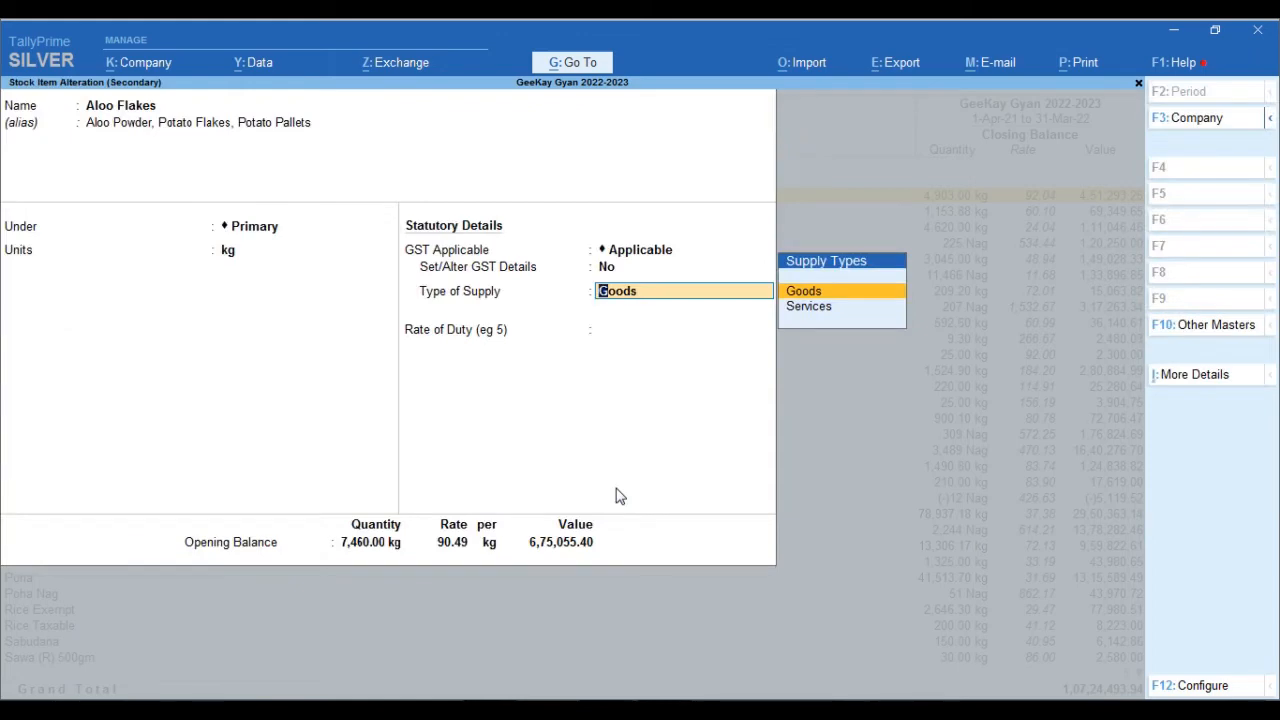
key(Return)
key(Return)
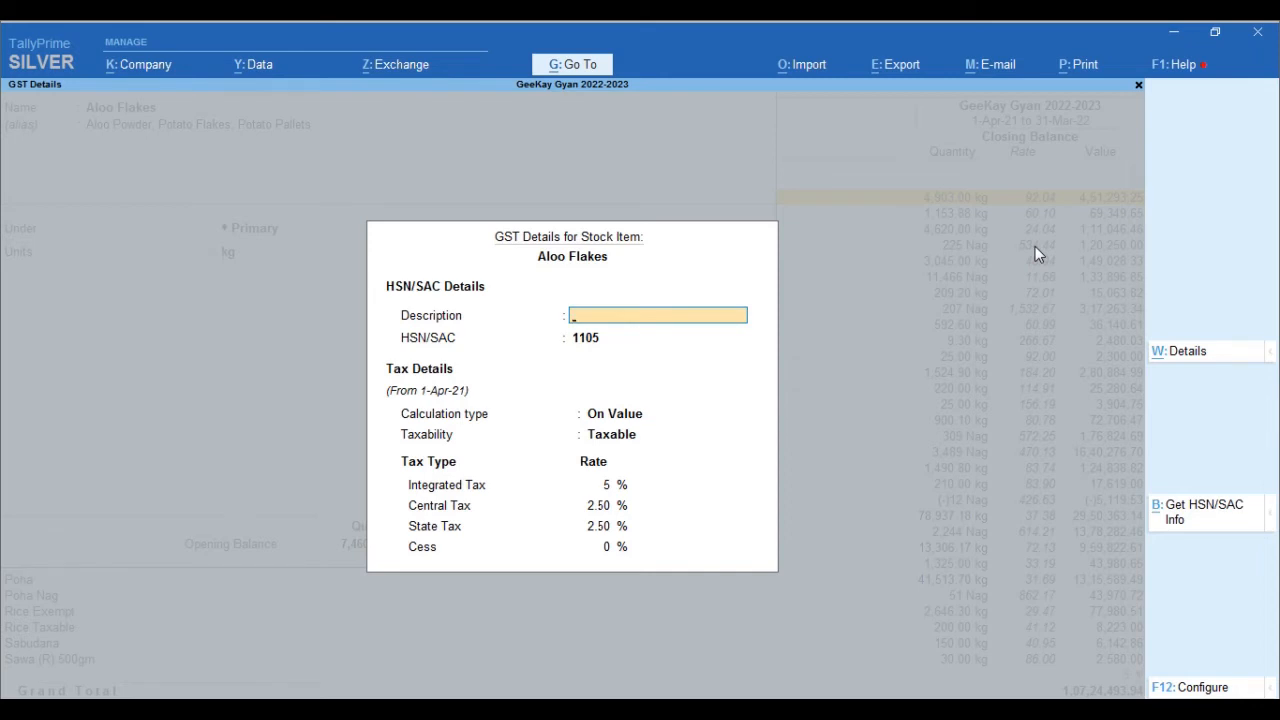
- Set the taxability of Aloo Flakes to Exempt in its GST details
key(Return)
key(Return)
key(Return)
key(Return)
key(Return)
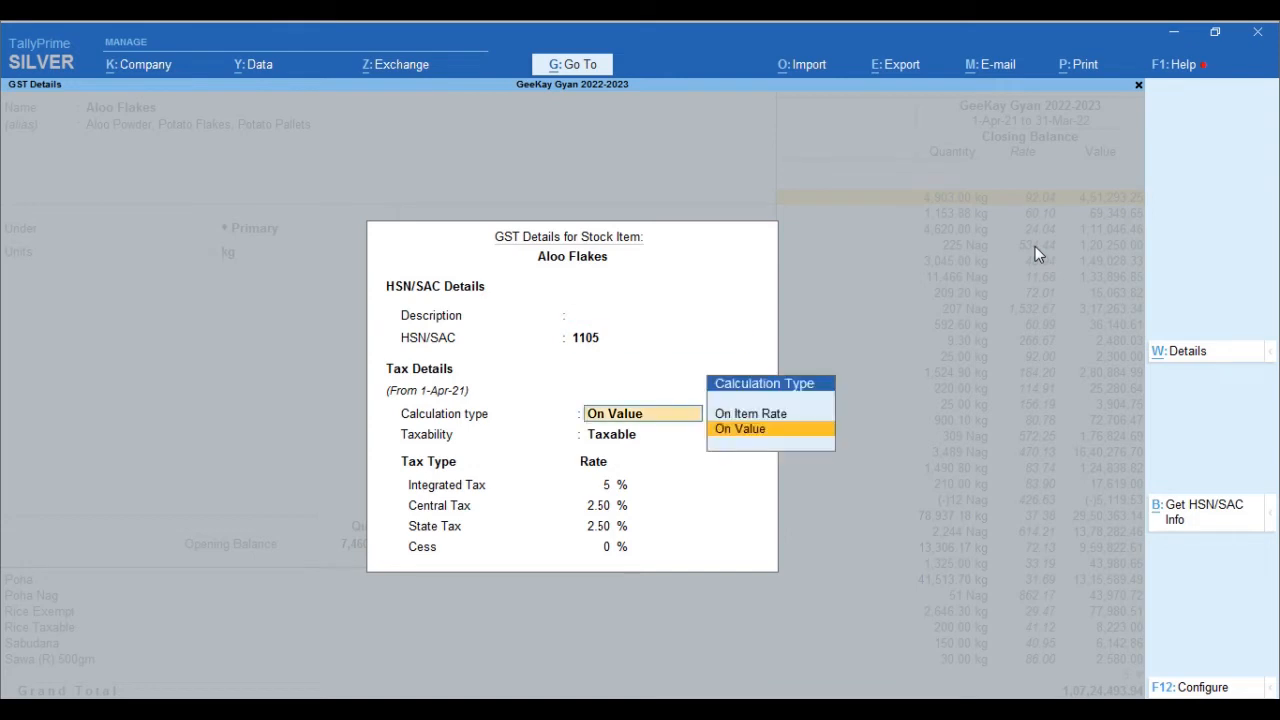
key(BackSpace)
key(BackSpace)
key(Up)
key(Up)
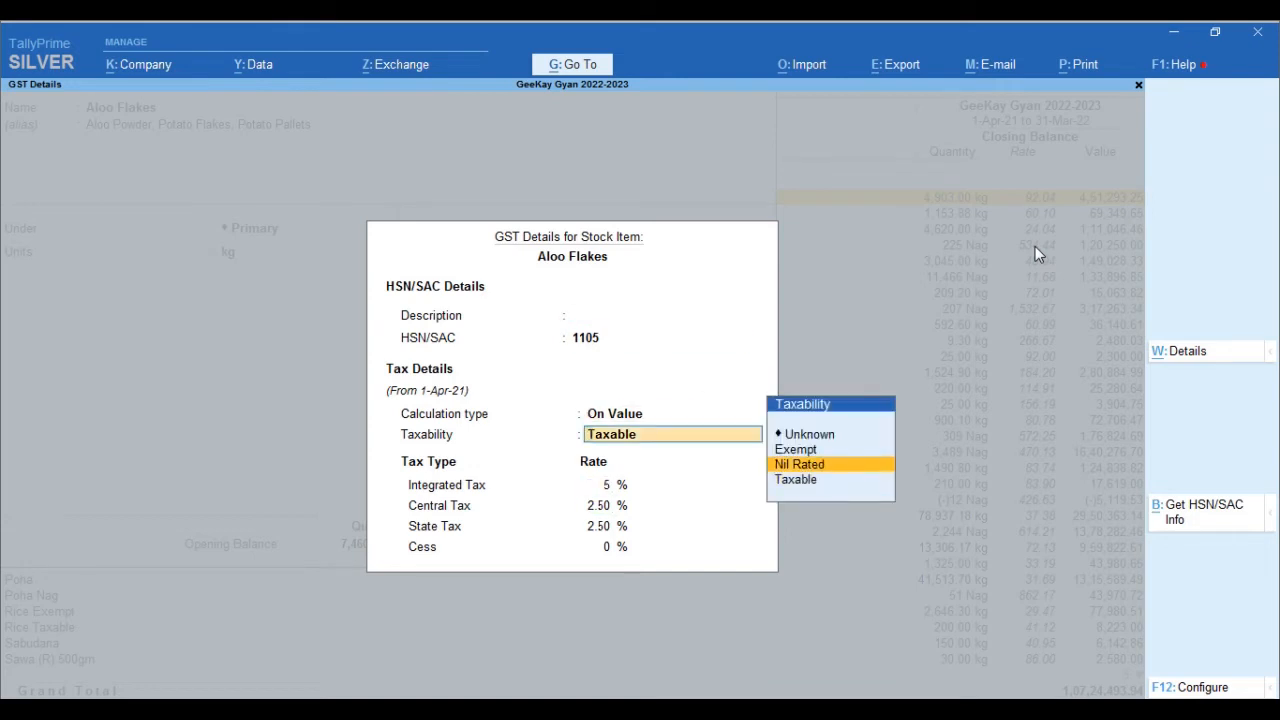
key(Return)
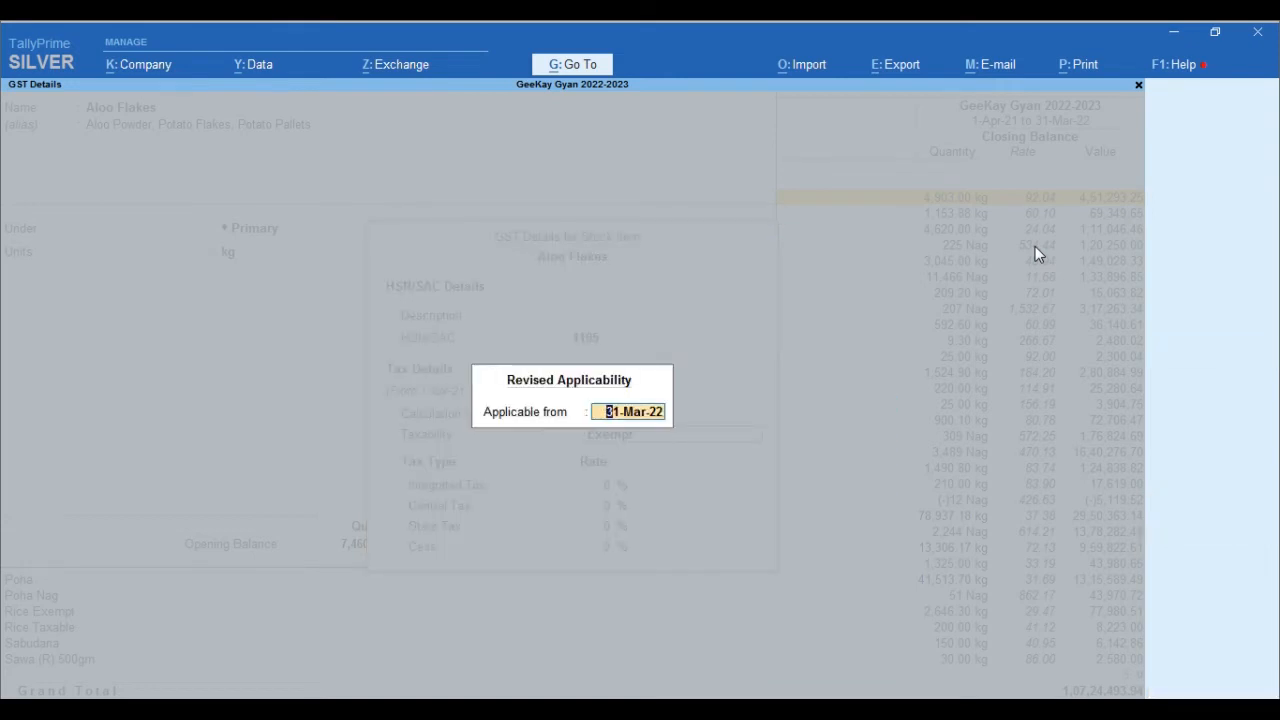
- Make the revised GST details applicable from 18.07.2022 and save the Aloo Flakes stock item
text(18.07.0)
key(BackSpace)
text(2022)
key(Return)
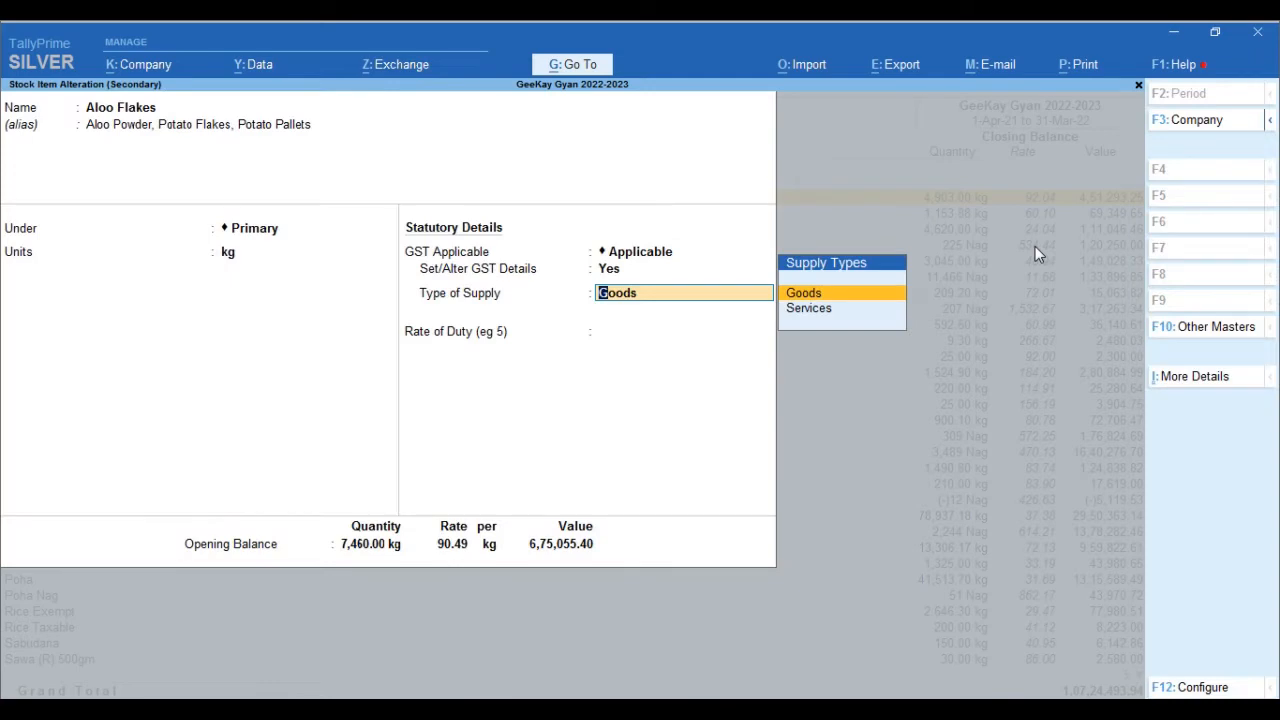
key(ctrl+a)
- Reopen the GST details of Aloo Flakes and examine the entries in its tax rate history
key(ctrl+Return)
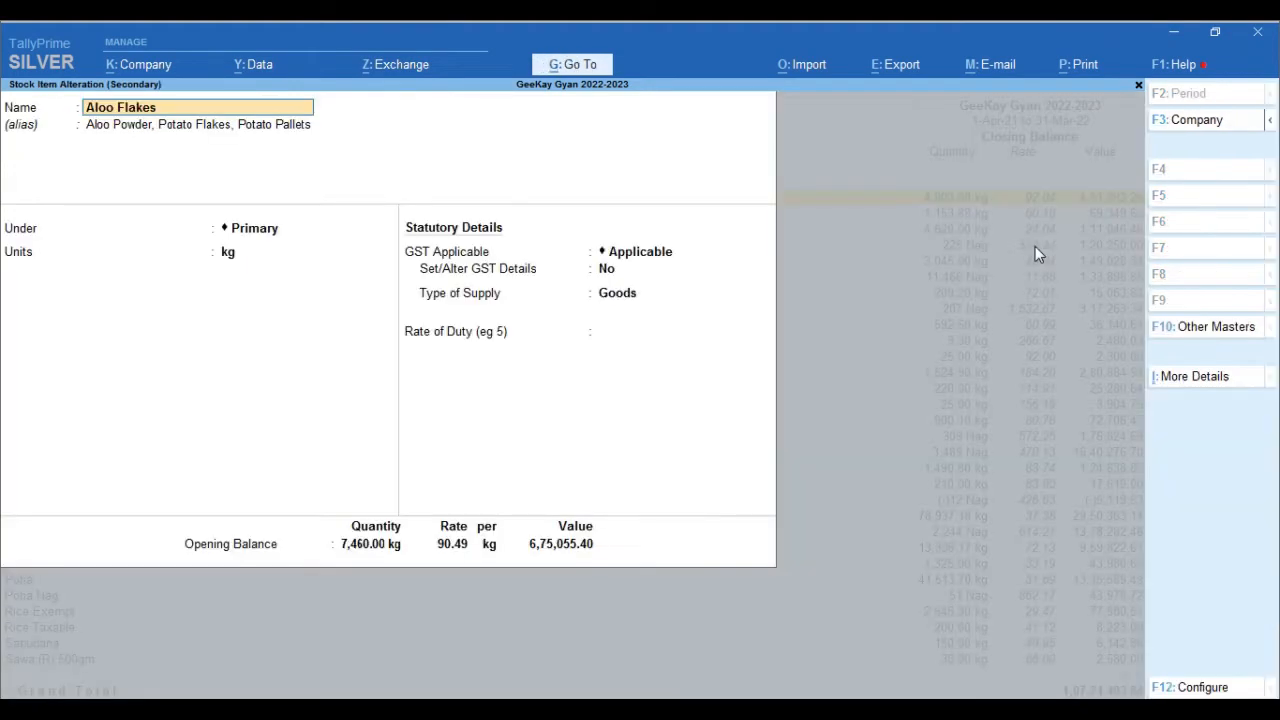
key(Return)
key(Return)
key(Return)
key(Return)
key(Return)
key(Return)
text(y)
key(Return)
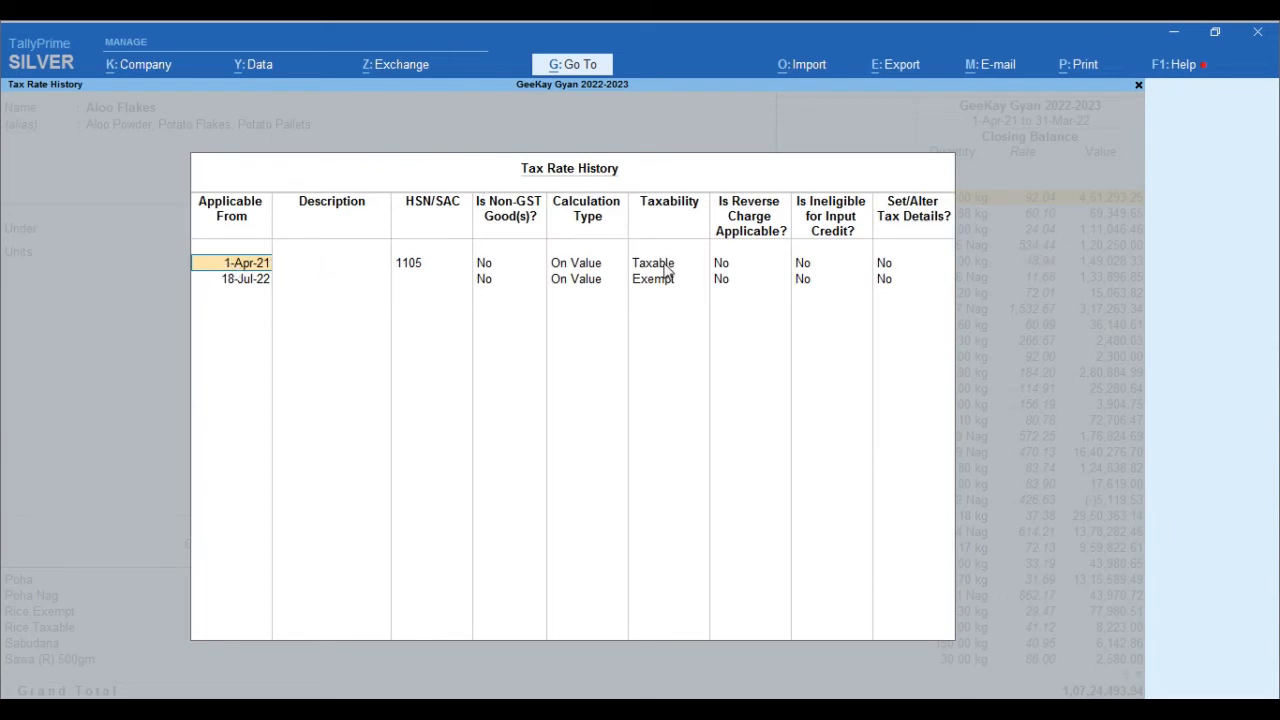
- Enter HSN/SAC 1105 for the 18-Jul-22 entry in the tax rate history of Aloo Flakes
key(Return)
key(Return)
key(Return)
key(Return)
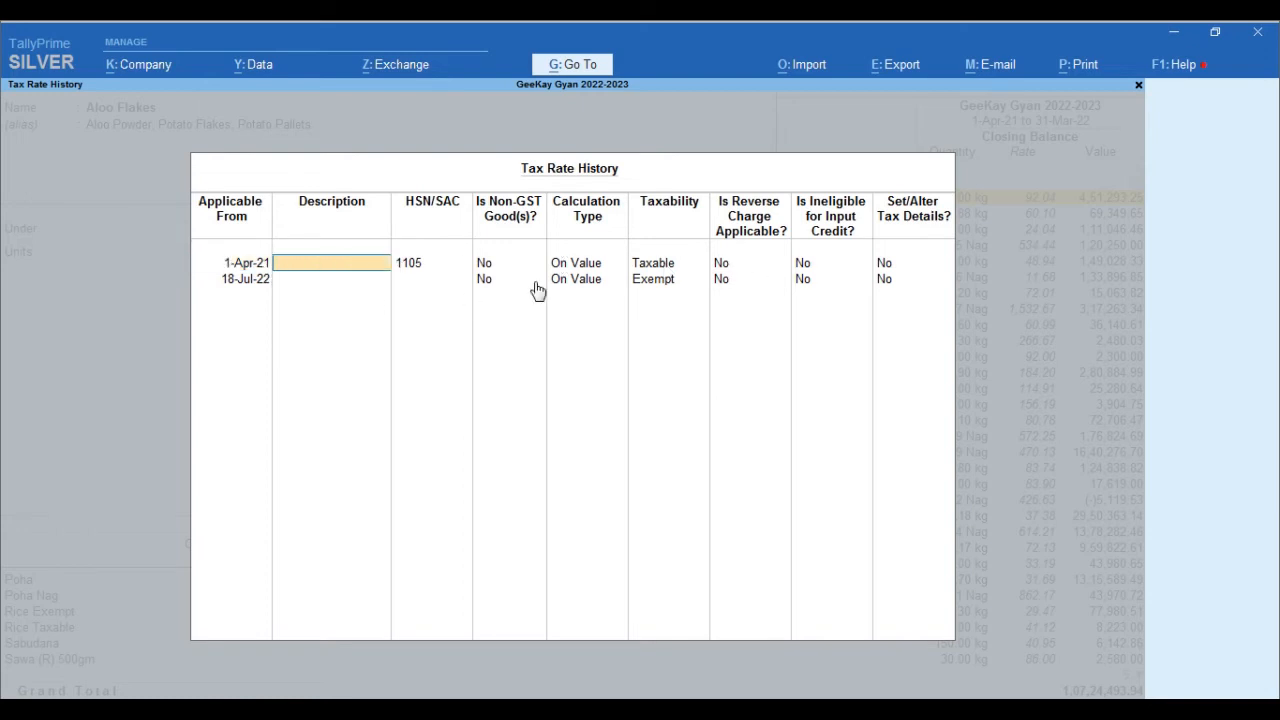
key(Return)
key(Return)
key(Return)
key(Return)
key(Return)
key(Return)
key(Return)
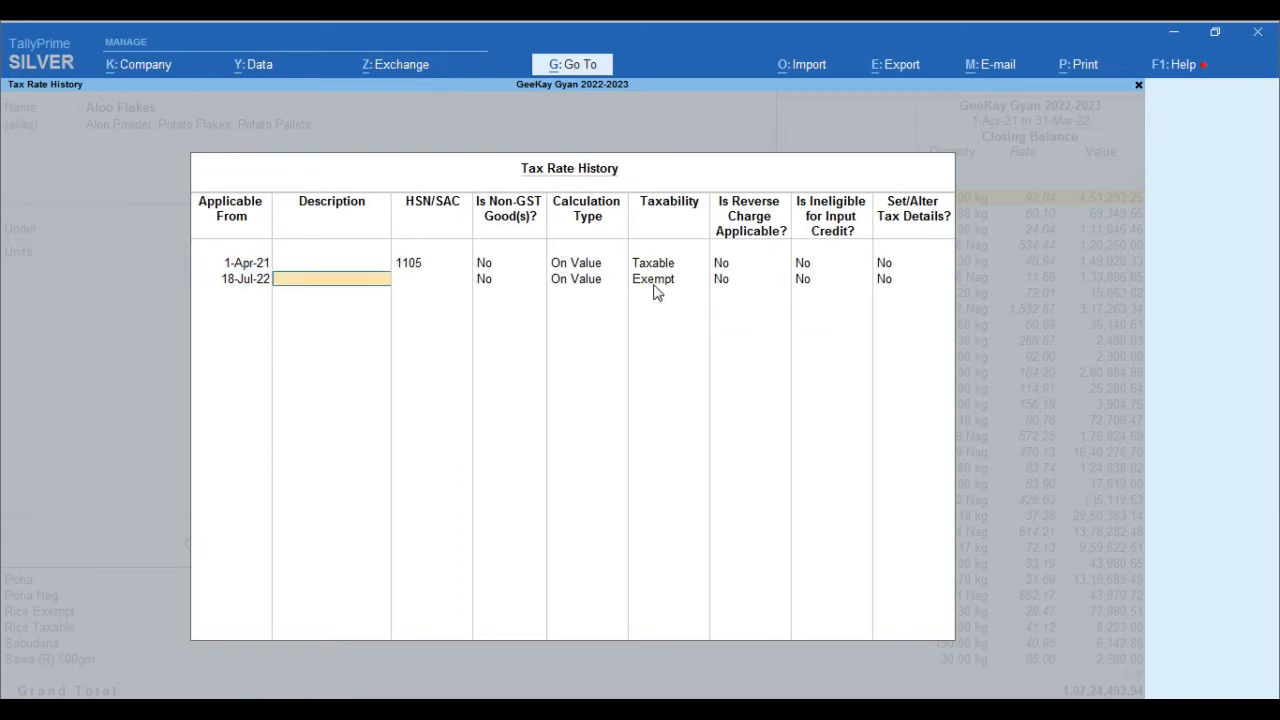
text(1105)
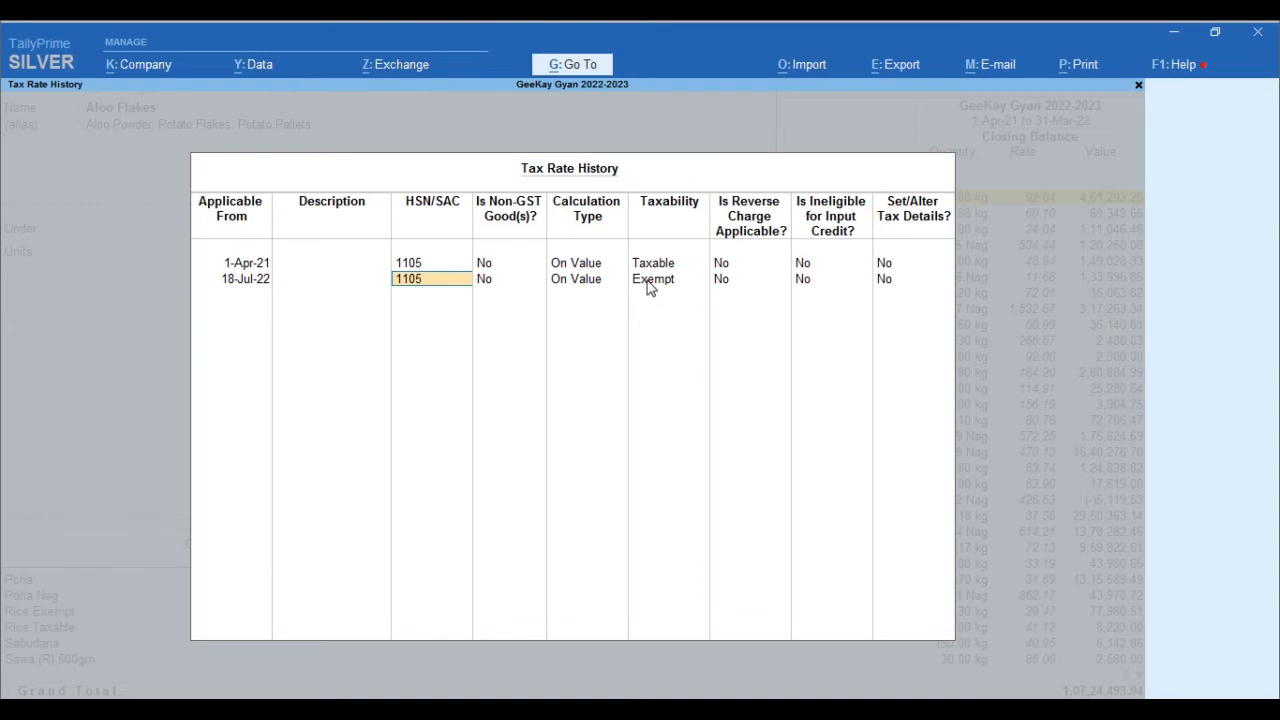
- Keep Exempt as that entry's taxability, accept the tax rate history and return to the stock summary
key(Return)
key(Return)
key(Return)
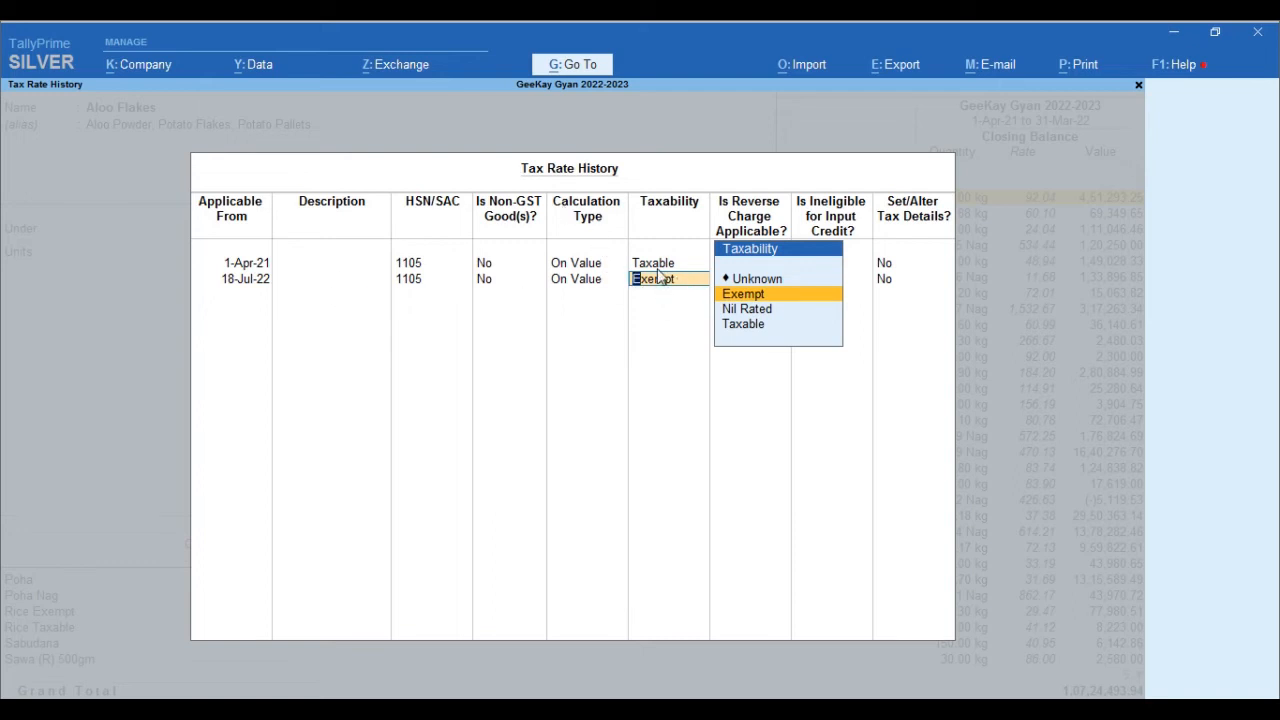
key(Return)
key(Return)
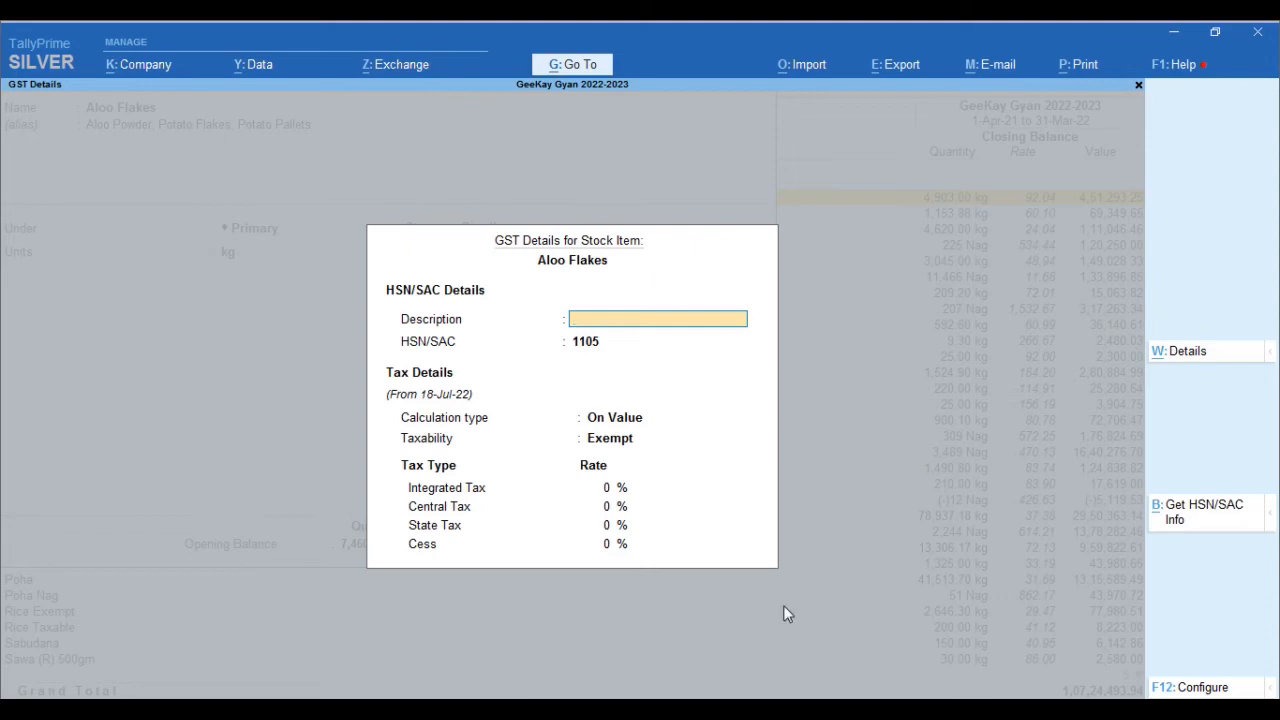
key(Escape)
key(Escape)
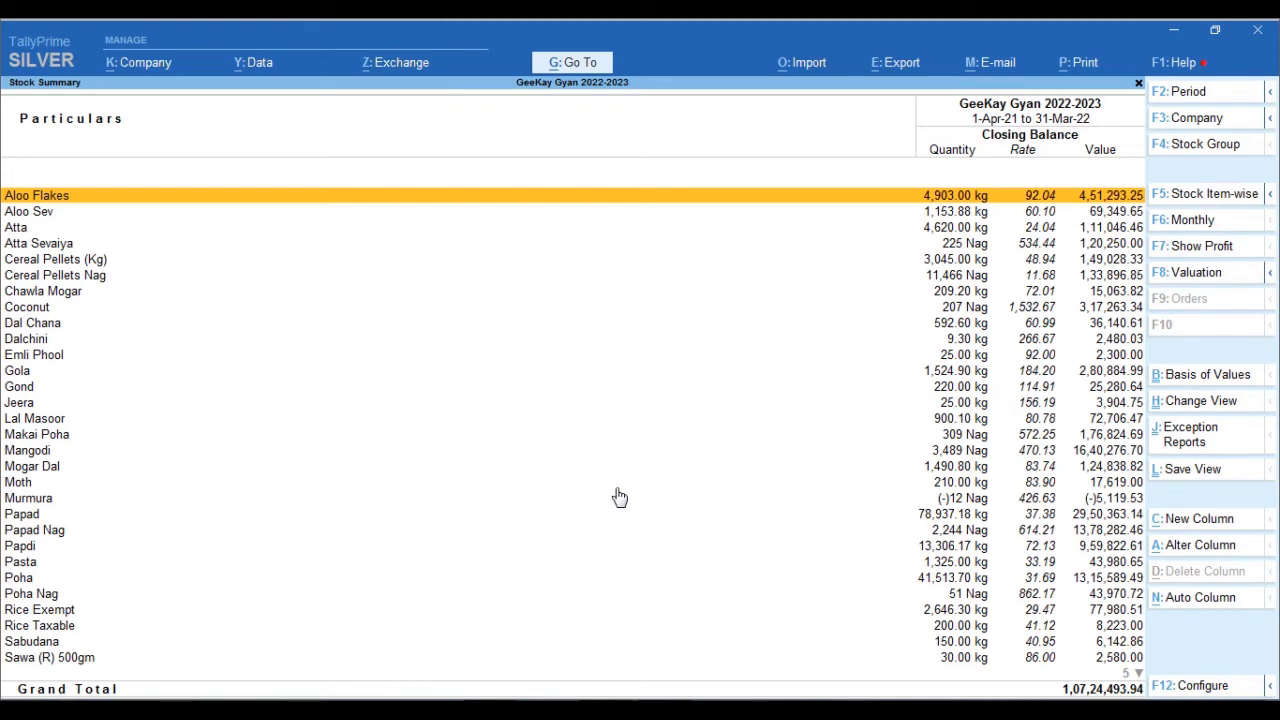
key(ctrl+Return)
key(BackSpace)
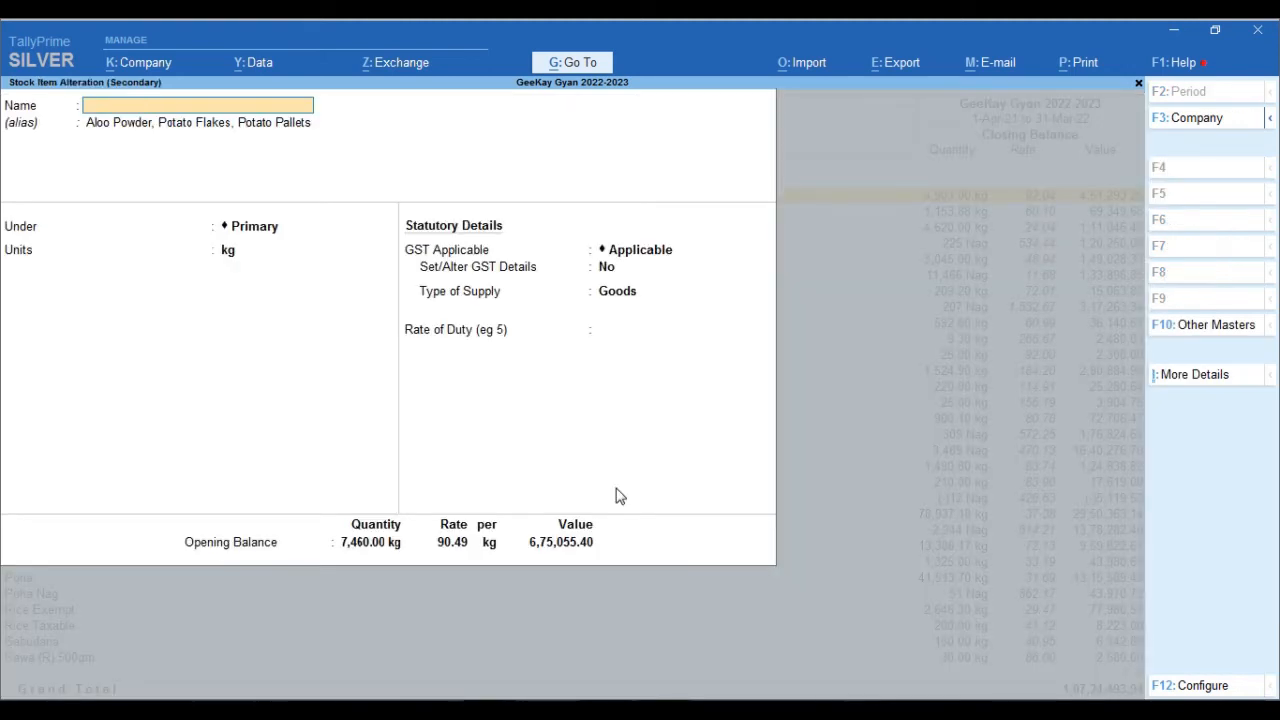
key(Escape)
key(y)
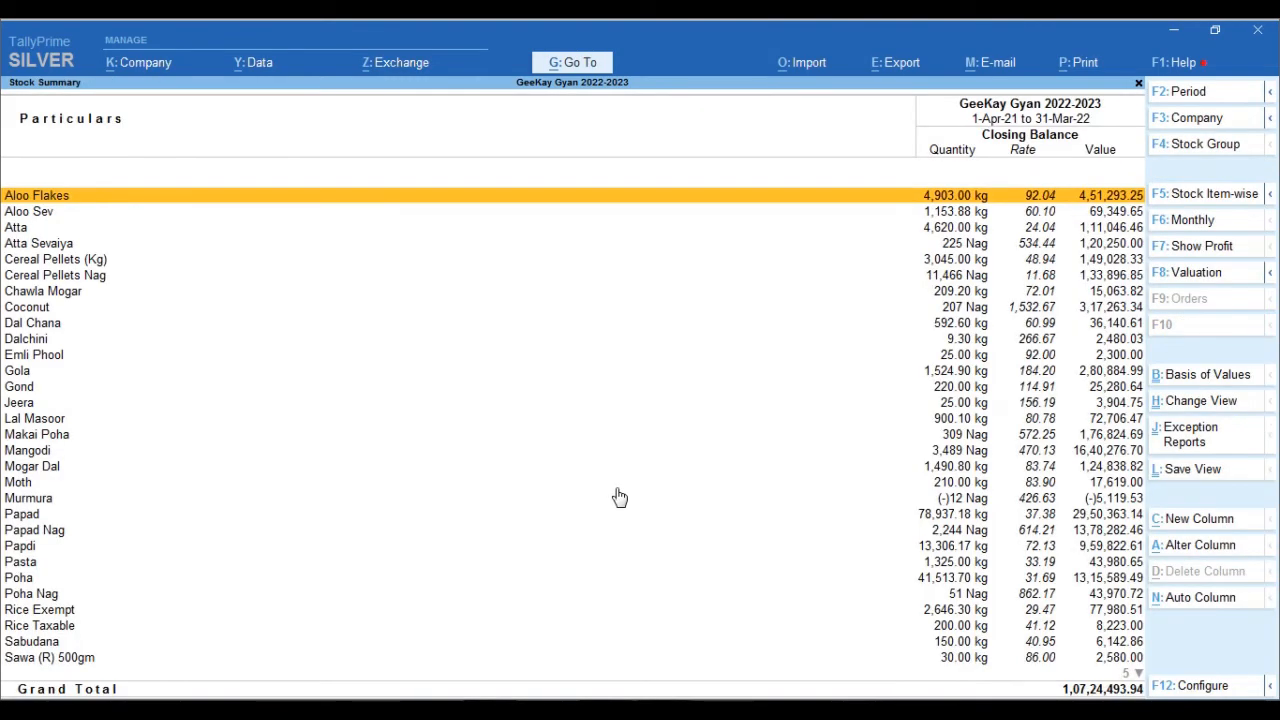
key(alt+c)
key(BackSpace)
key(Escape)
- Leave the stock summary and open the list of stock items for master alteration
key(Escape)
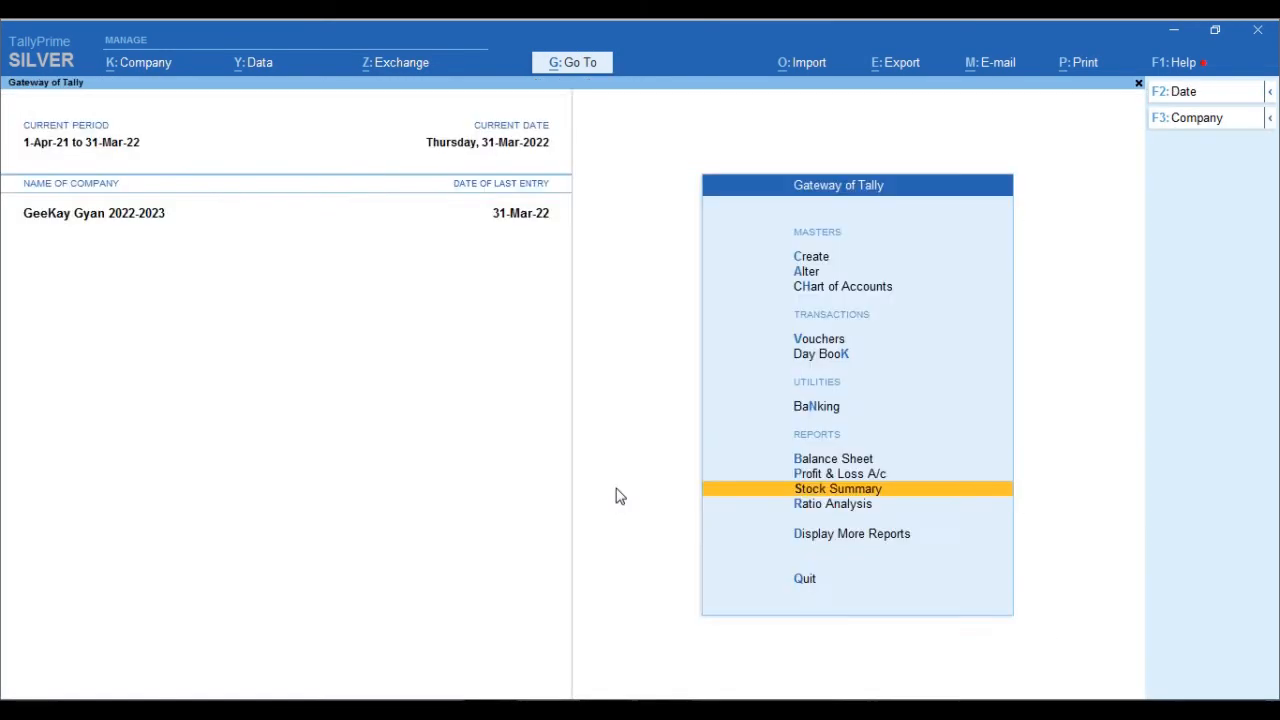
key(Home)
key(Down)
key(Return)
key(Down)
key(Down)
key(Down)
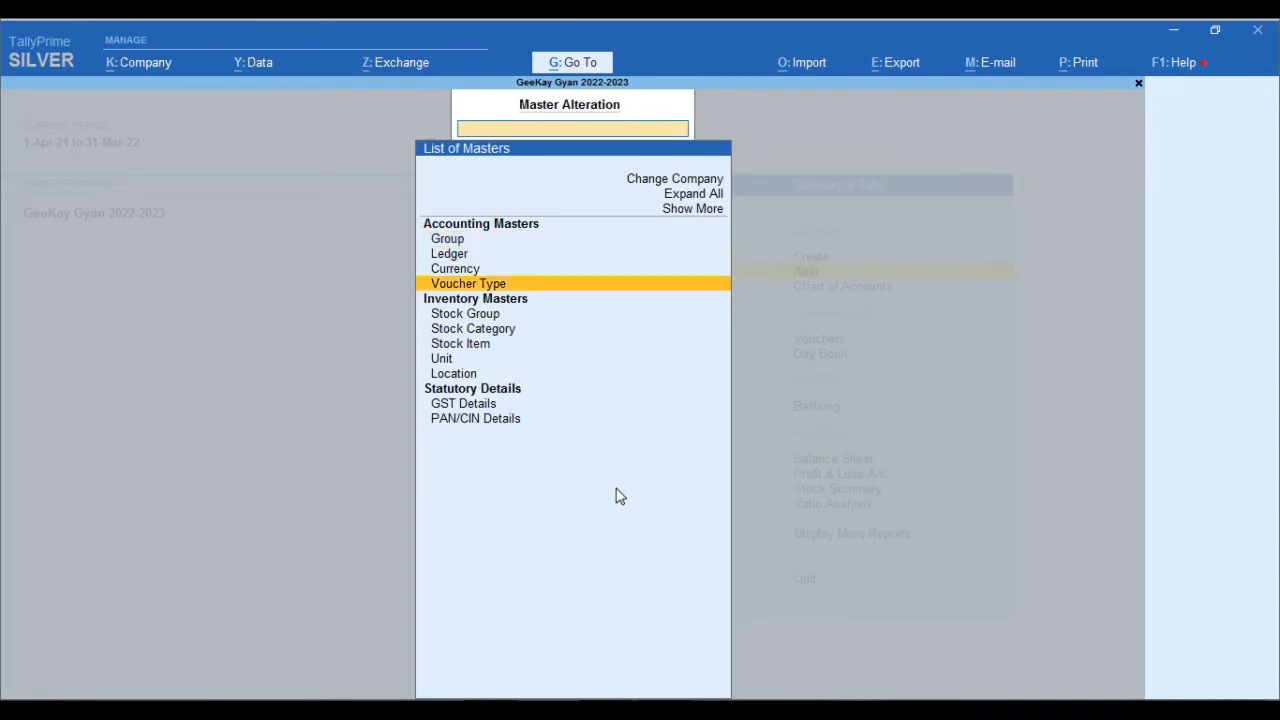
key(Down)
key(Down)
key(Down)
key(Return)
- Start creating a new stock item from the list and name it Haldi
key(Up)
key(Up)
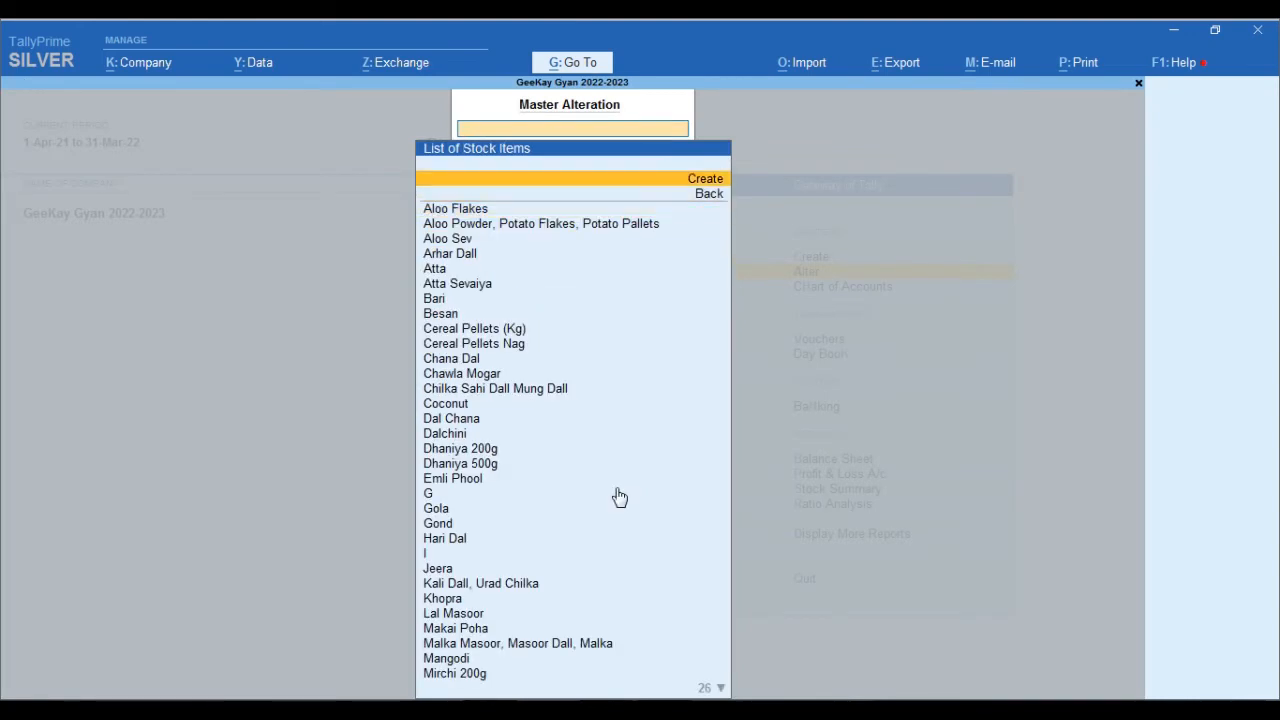
key(Return)
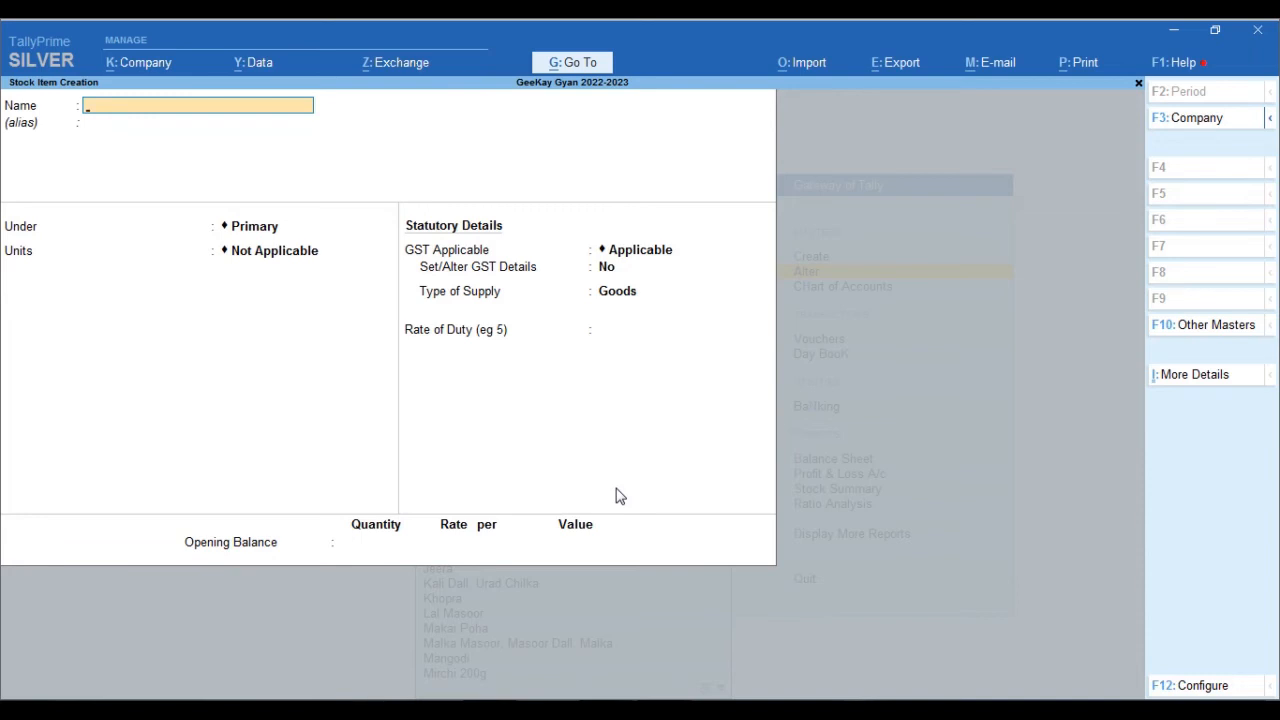
text(HALDI)
key(BackSpace)
key(BackSpace)
key(BackSpace)
key(BackSpace)
text(AL)
key(BackSpace)
key(BackSpace)
text(aldi)
key(Return)
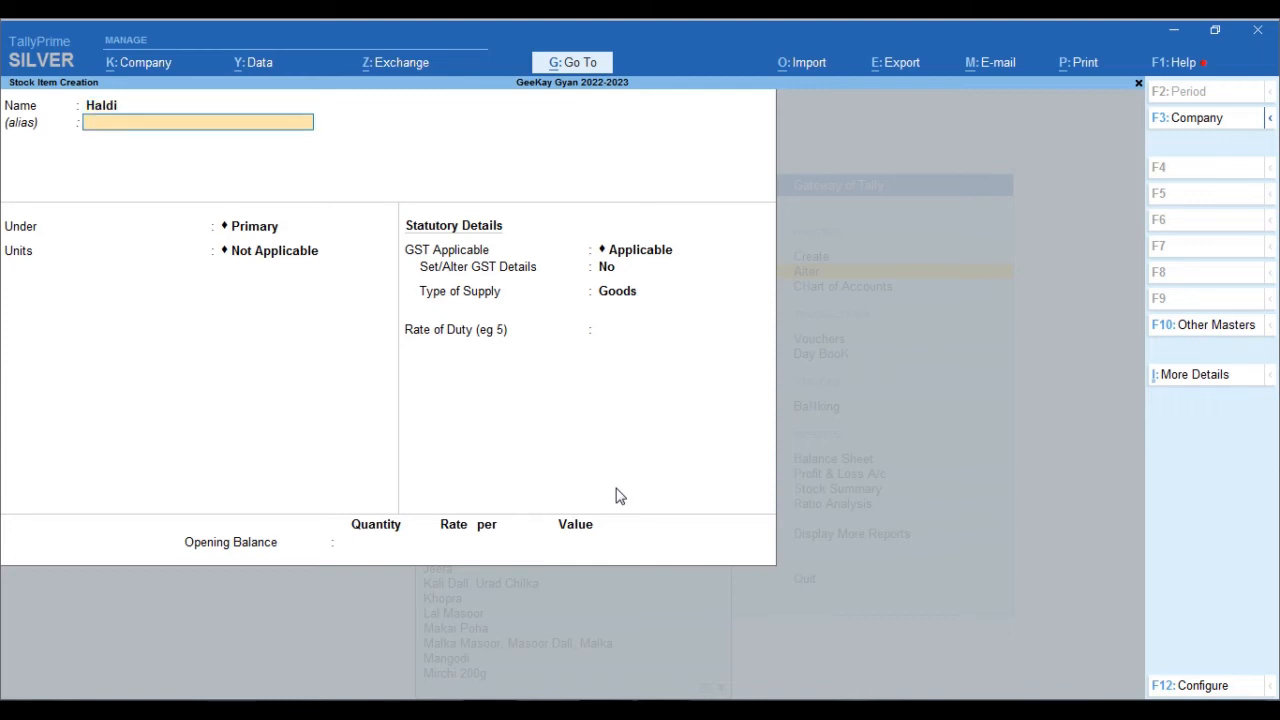
- Leave the alias of Haldi blank, place the item under Primary and set its unit to kg
key(Return)
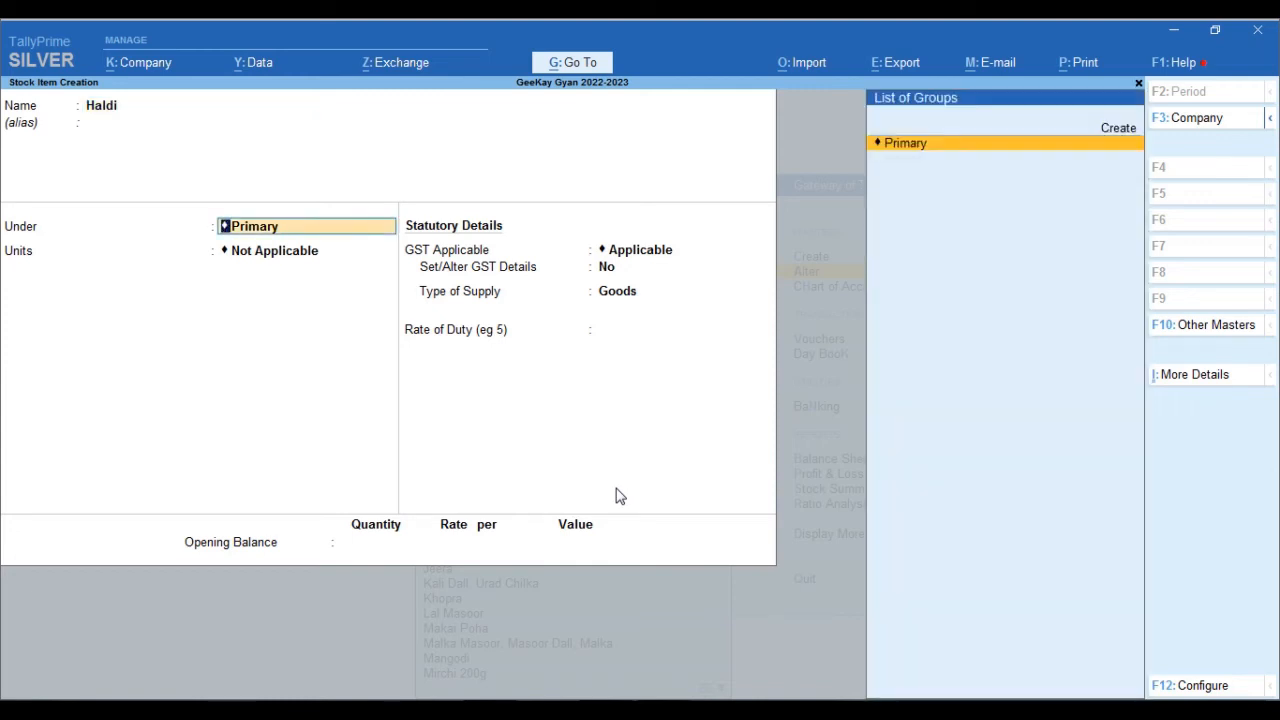
key(Return)
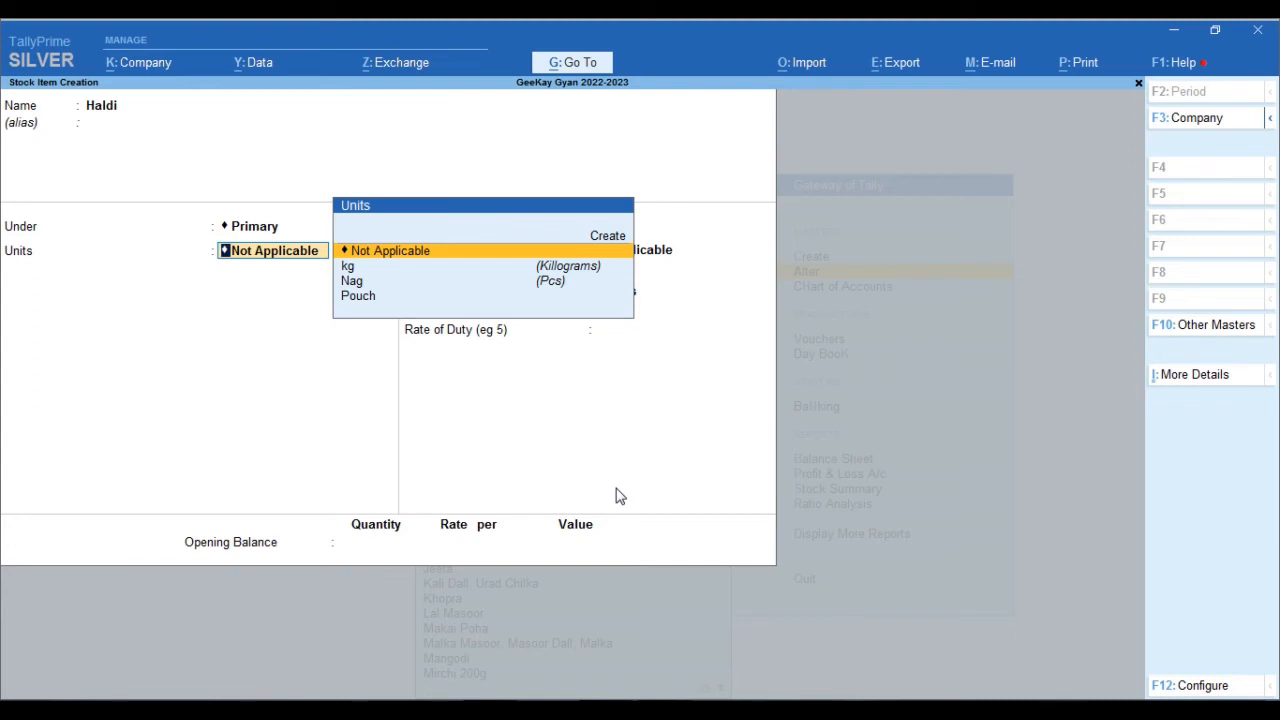
key(Down)
key(Return)
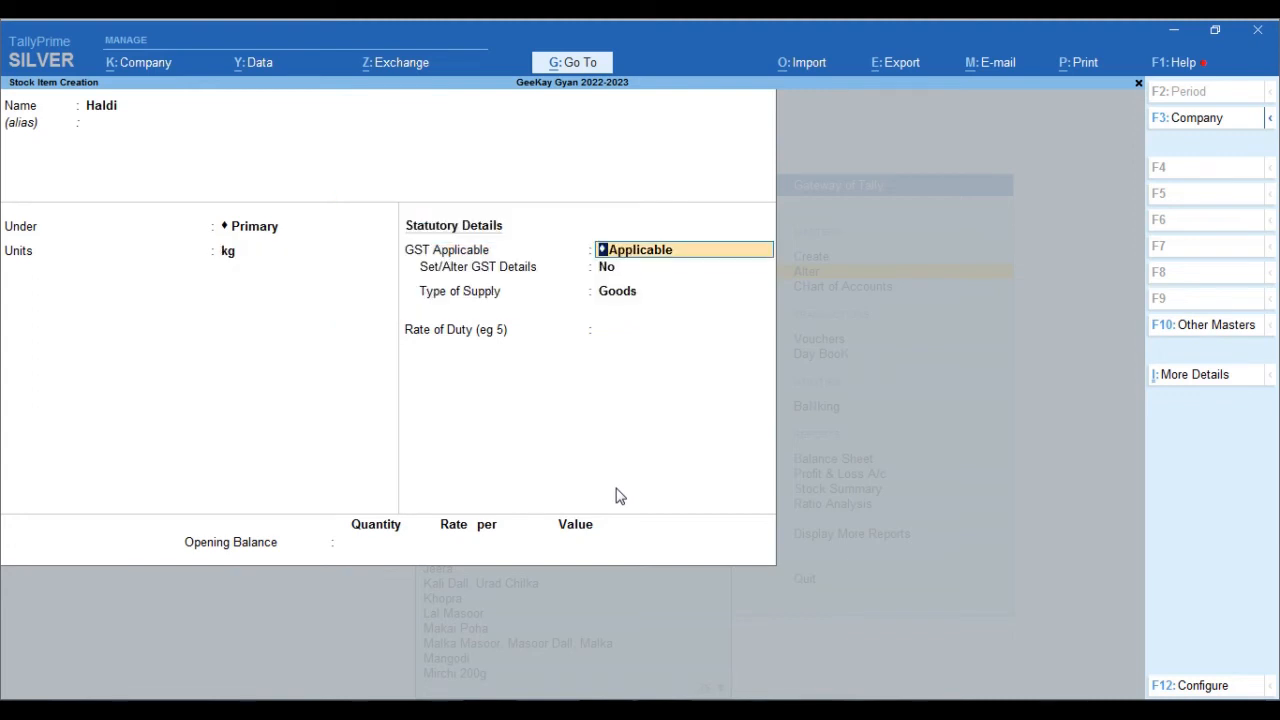
key(BackSpace)
key(BackSpace)
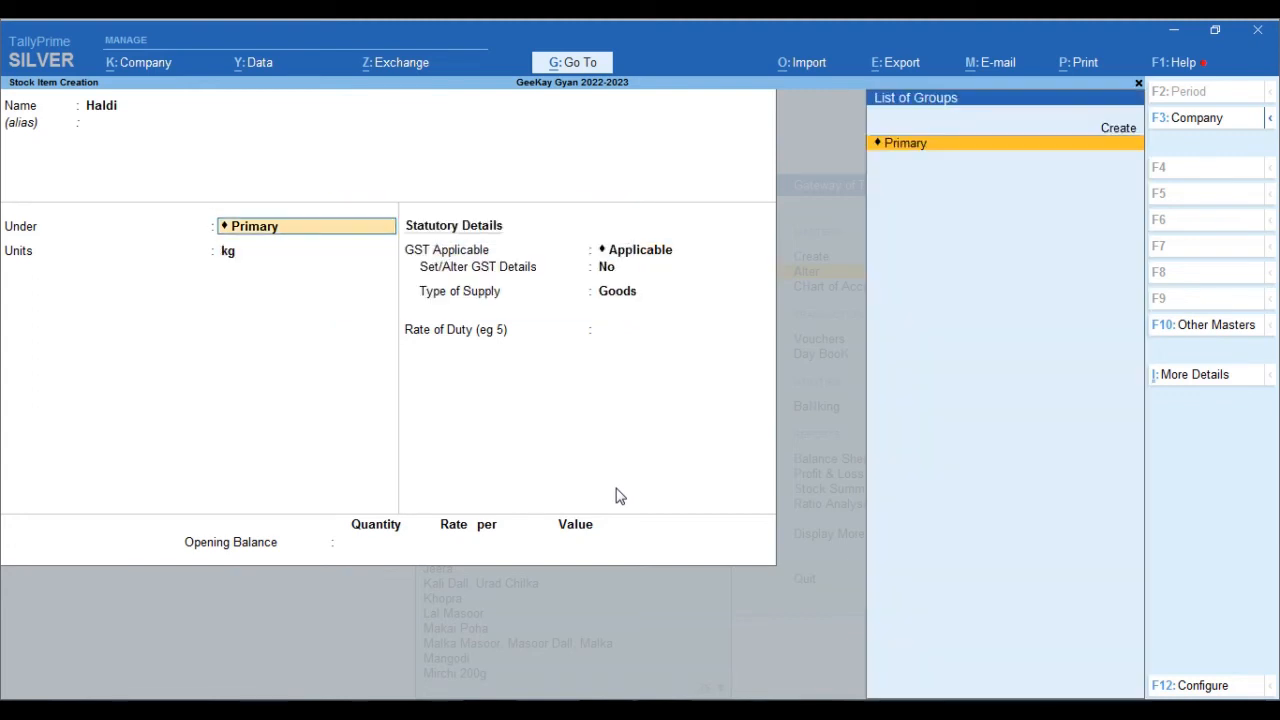
key(Up)
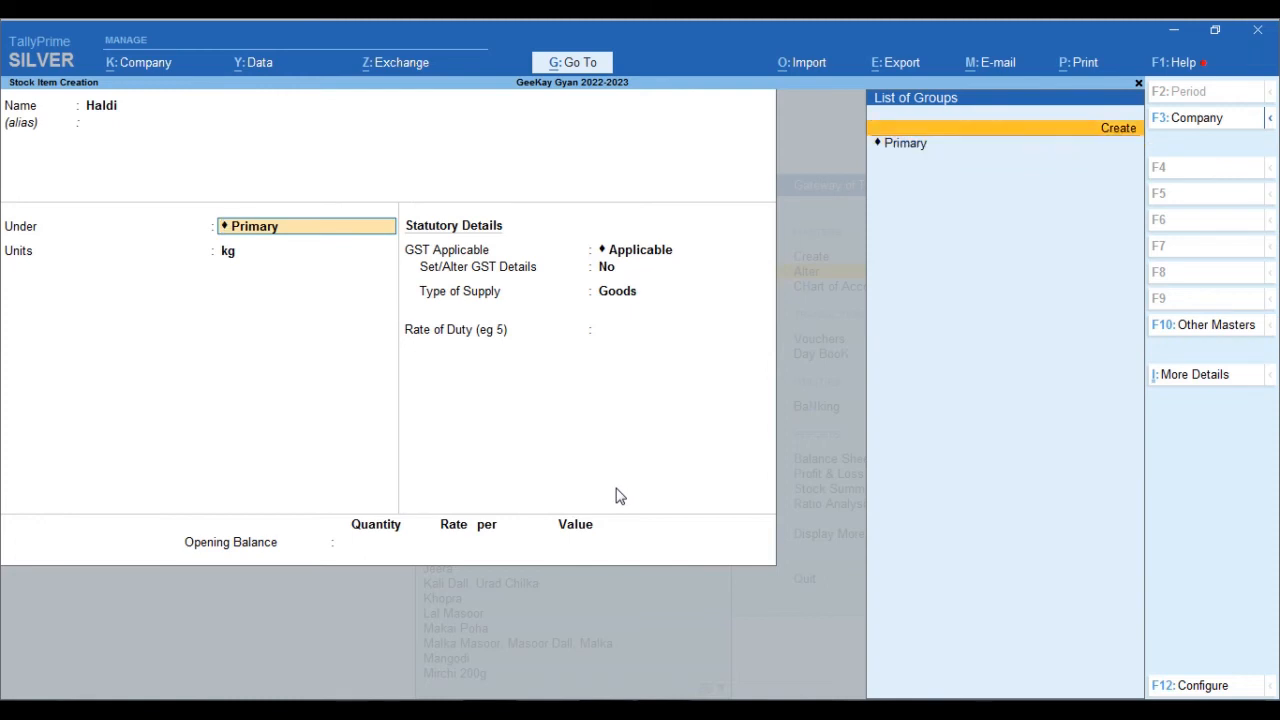
key(Down)
key(Return)
key(Up)
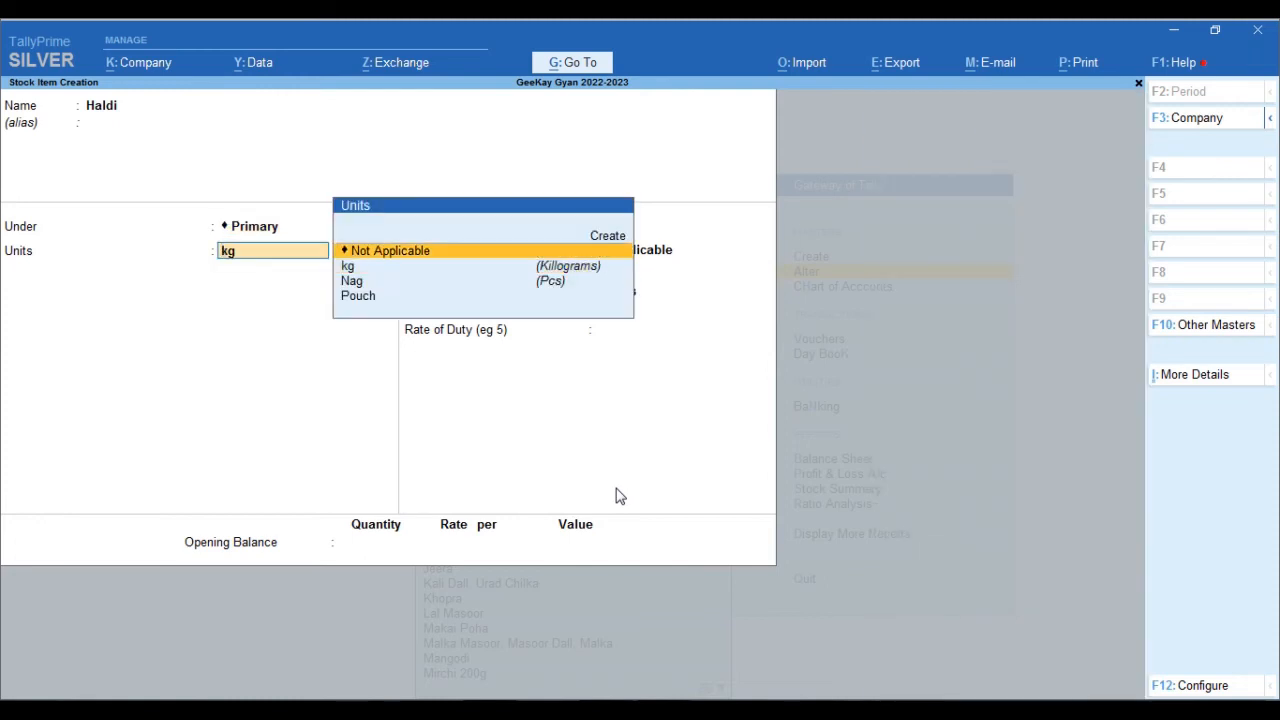
key(Down)
key(Return)
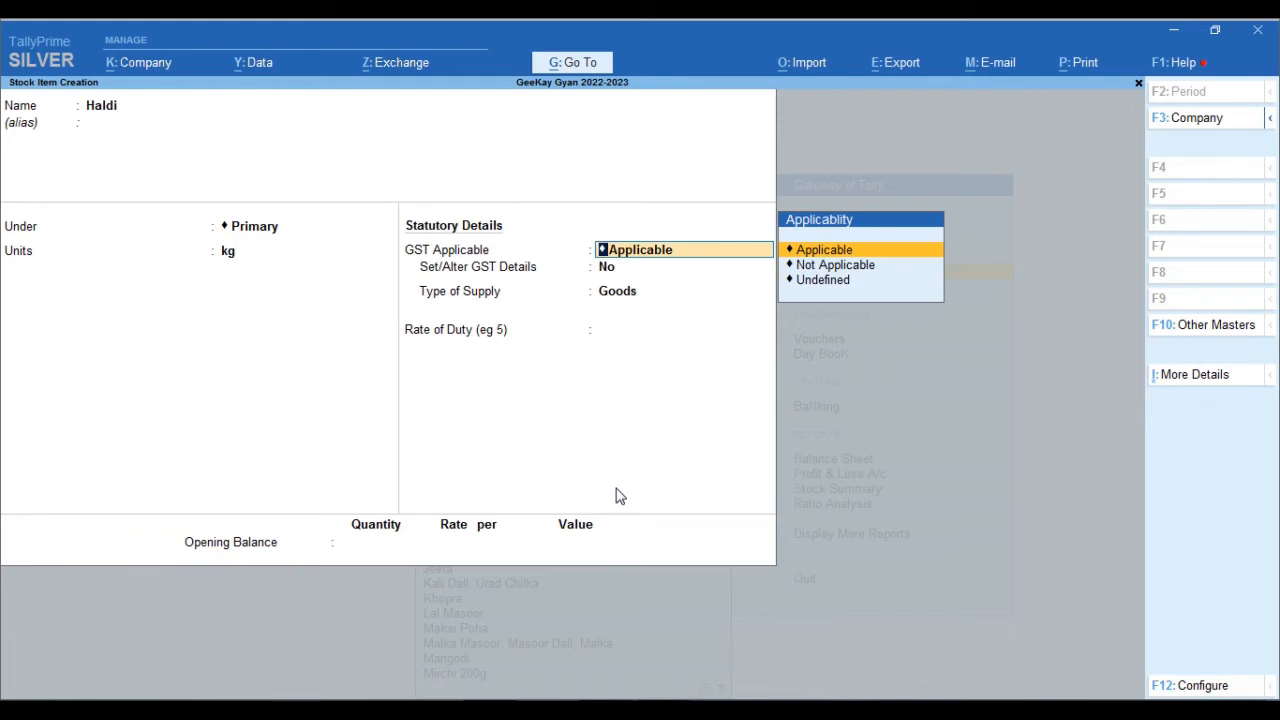
- Keep GST applicable for Haldi and enter HSN/SAC 7203 with calculation type On Value in its GST details
key(Return)
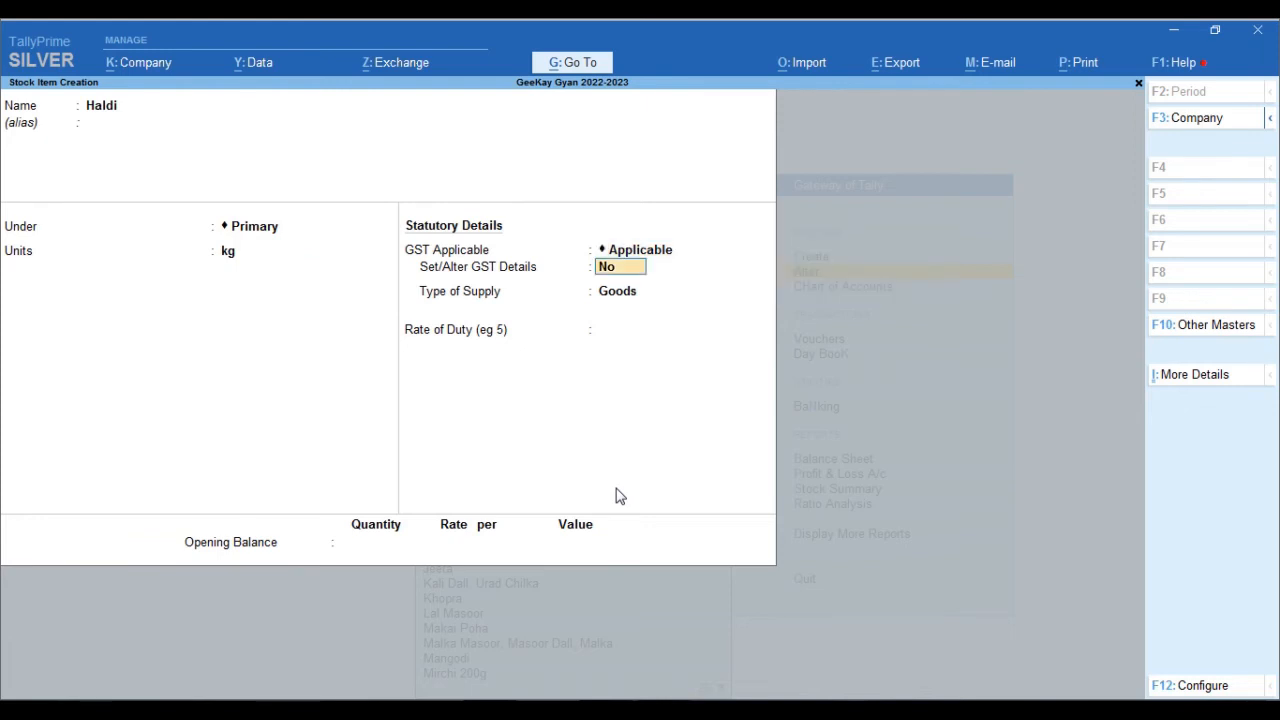
key(y)
key(Return)
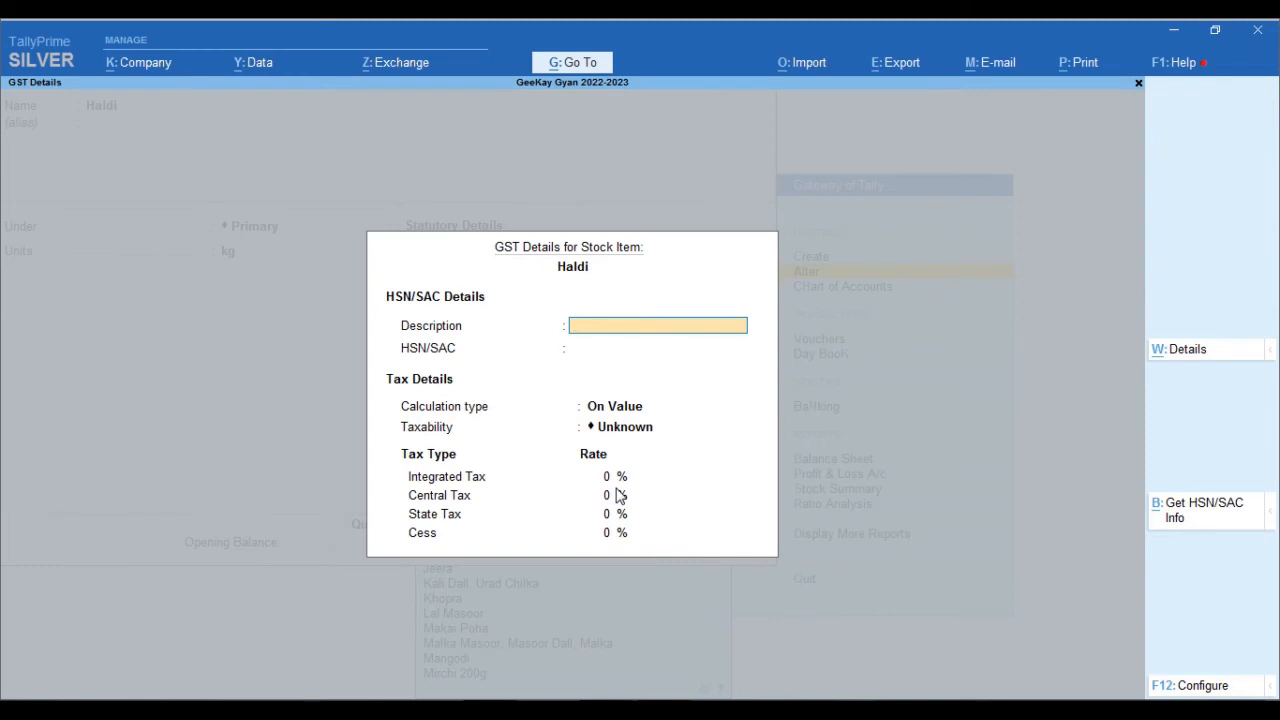
key(Return)
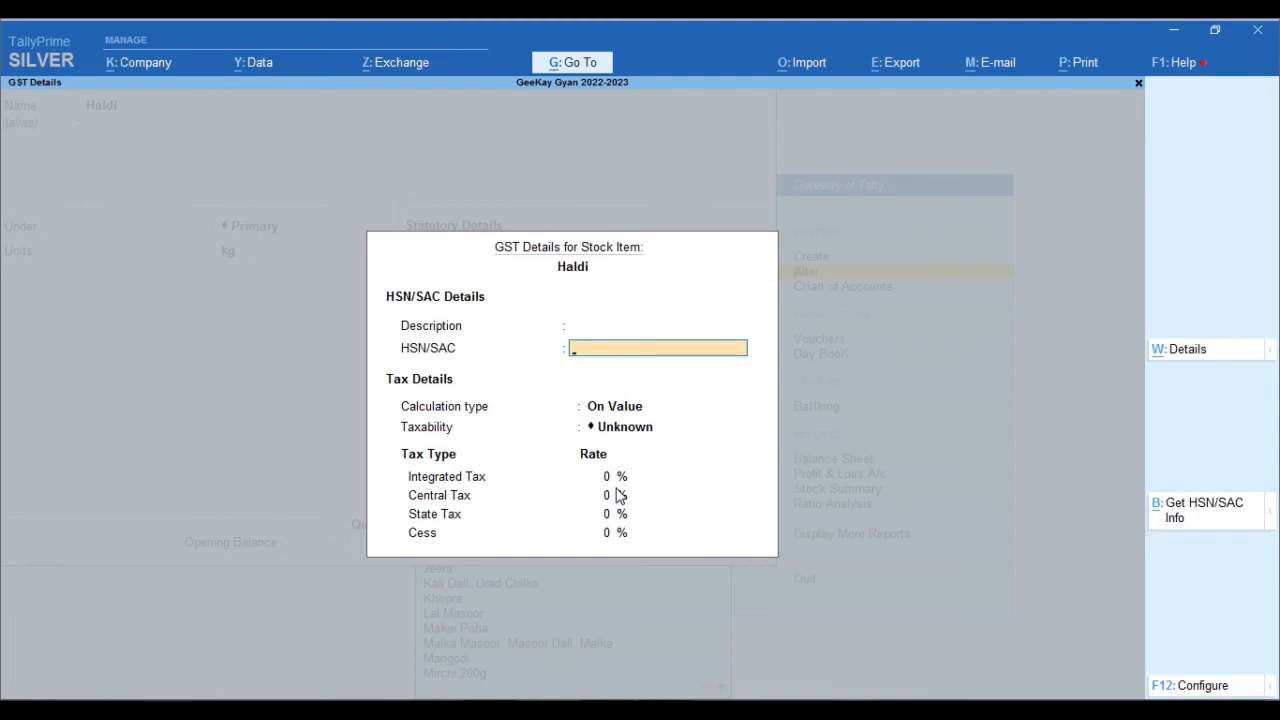
text(7203)
key(Return)
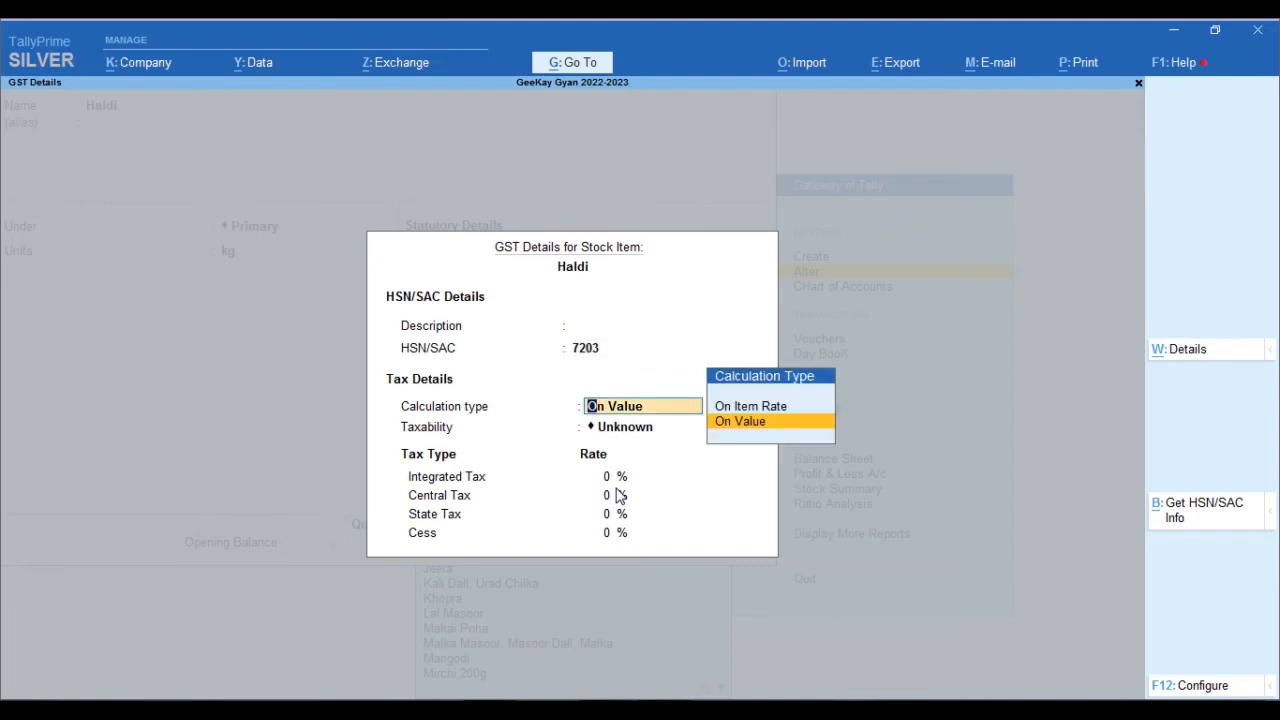
key(Return)
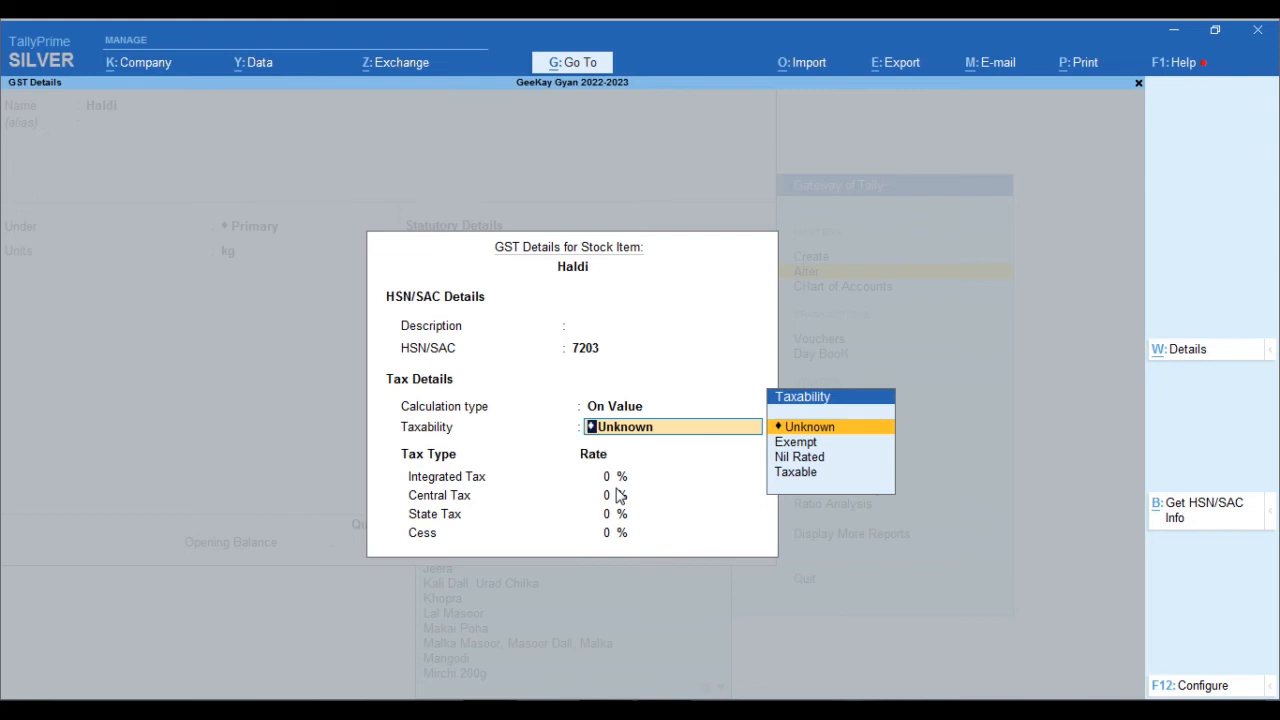
- Set the taxability of Haldi to Taxable with 5% integrated tax and accept the GST details
key(Down)
key(Down)
key(Down)
key(Return)
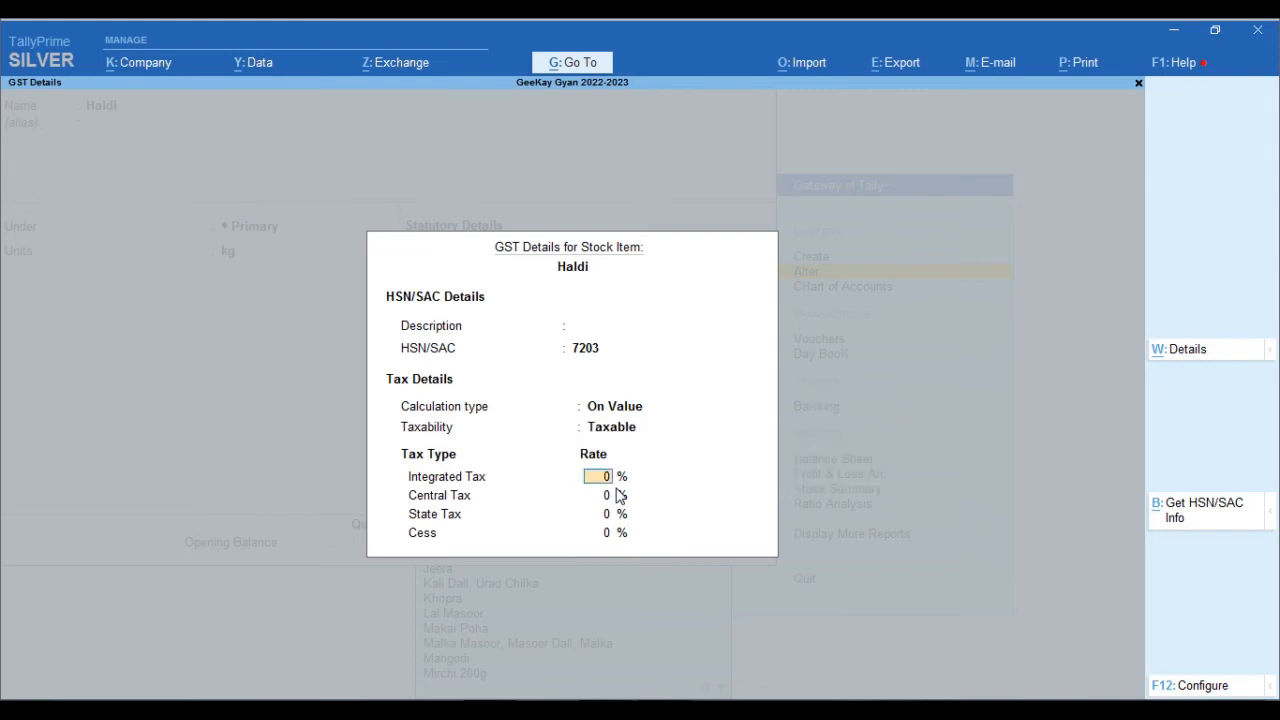
key(Return)
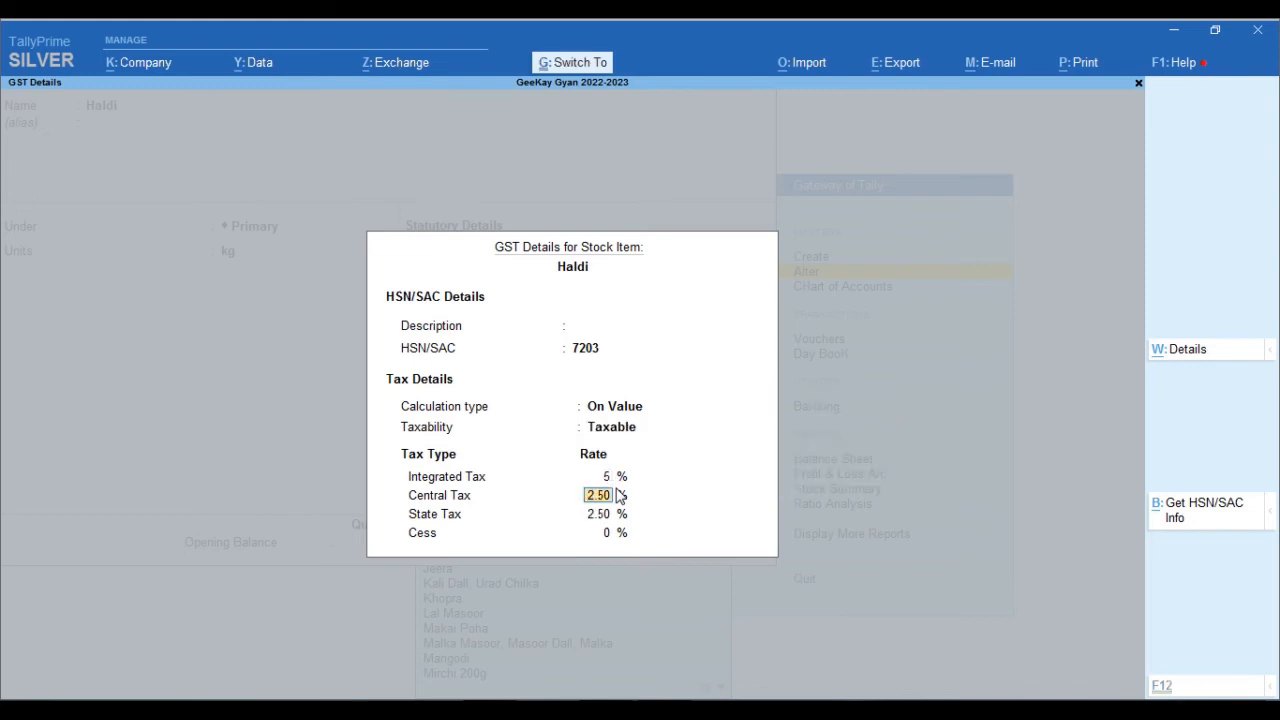
key(ctrl+a)
- Reopen the GST details of Haldi and enter HSN/SAC 7203 for the 1-Apr-21 entry in the tax rate history
key(BackSpace)
key(Return)
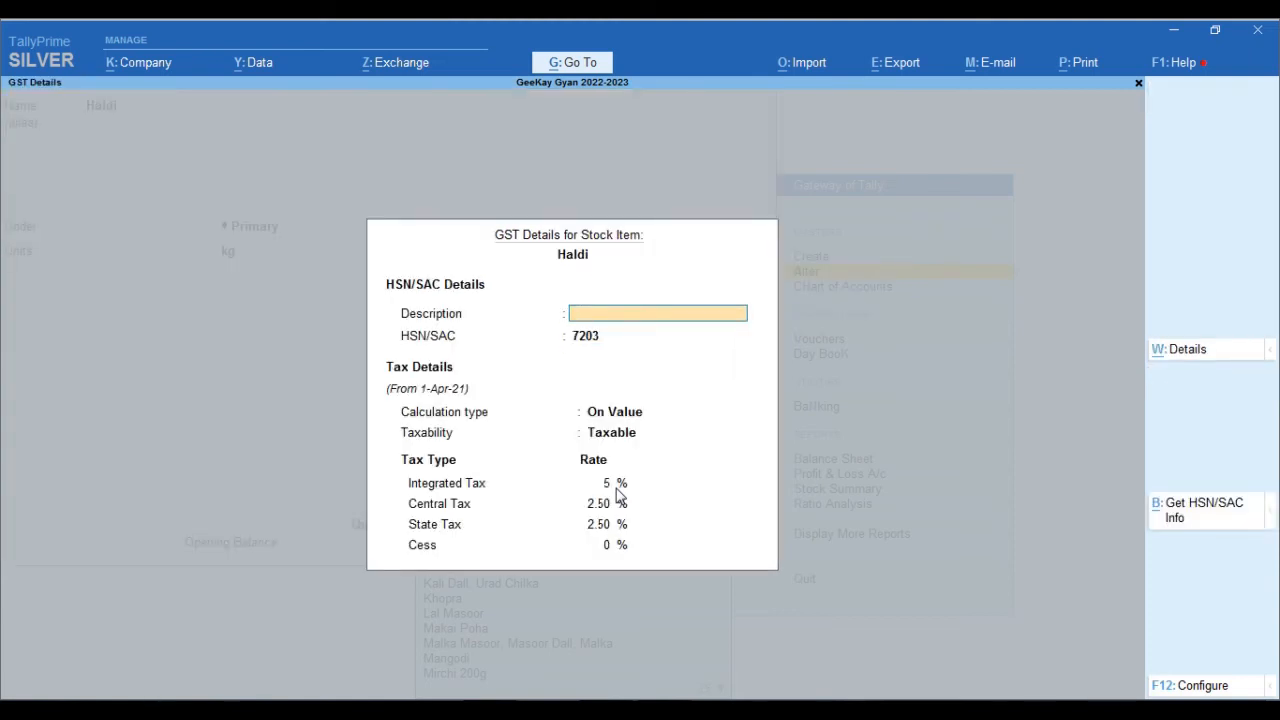
key(alt+w)
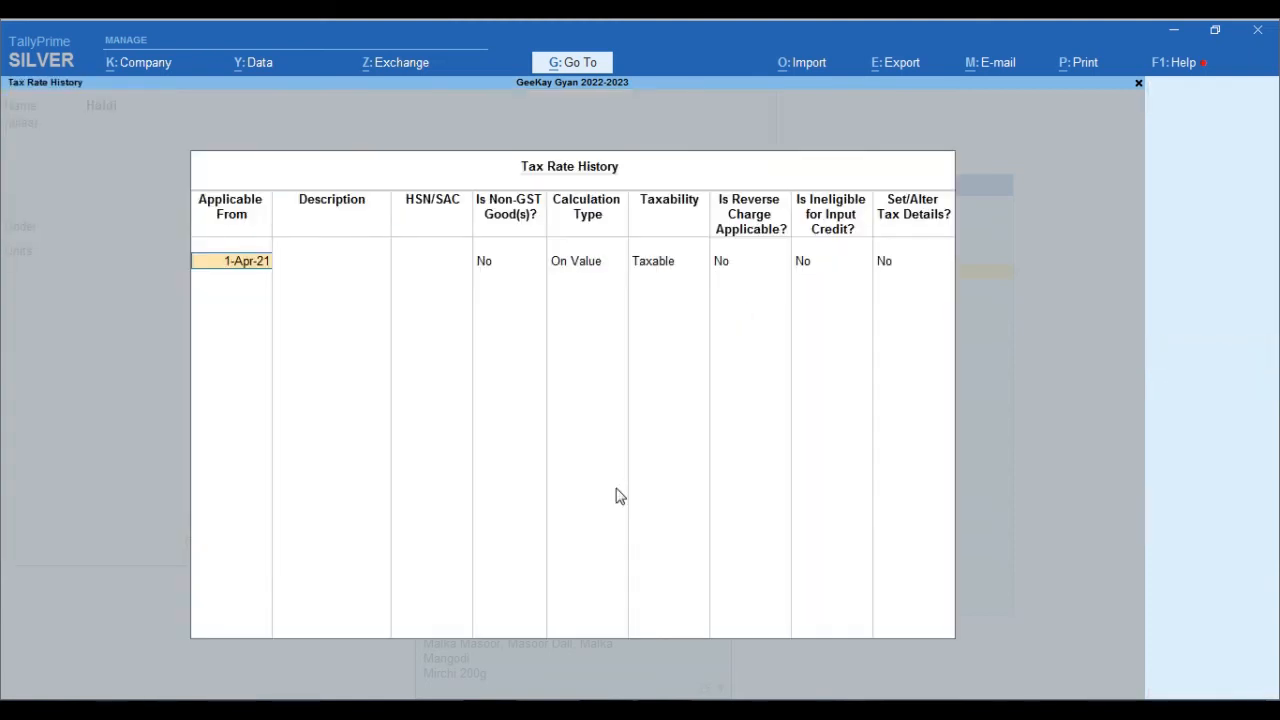
key(Return)
key(Return)
text(7203)
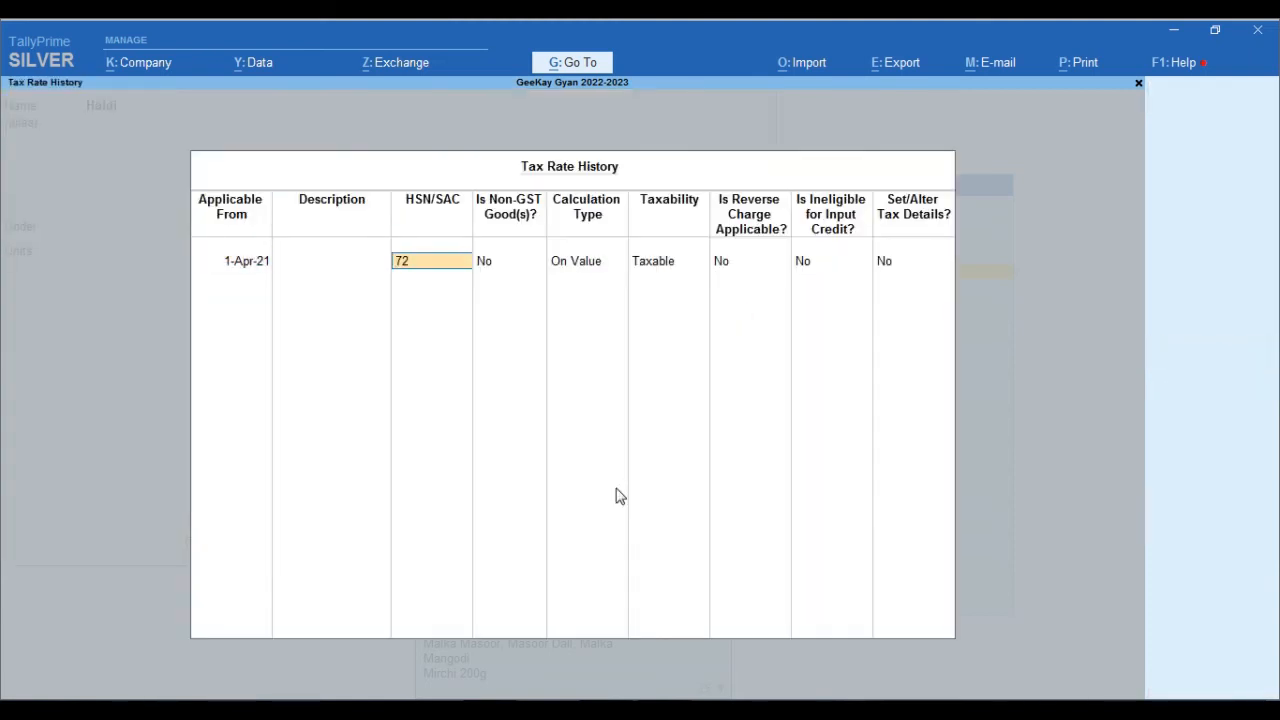
key(Return)
key(Return)
key(Return)
key(ctrl+a)
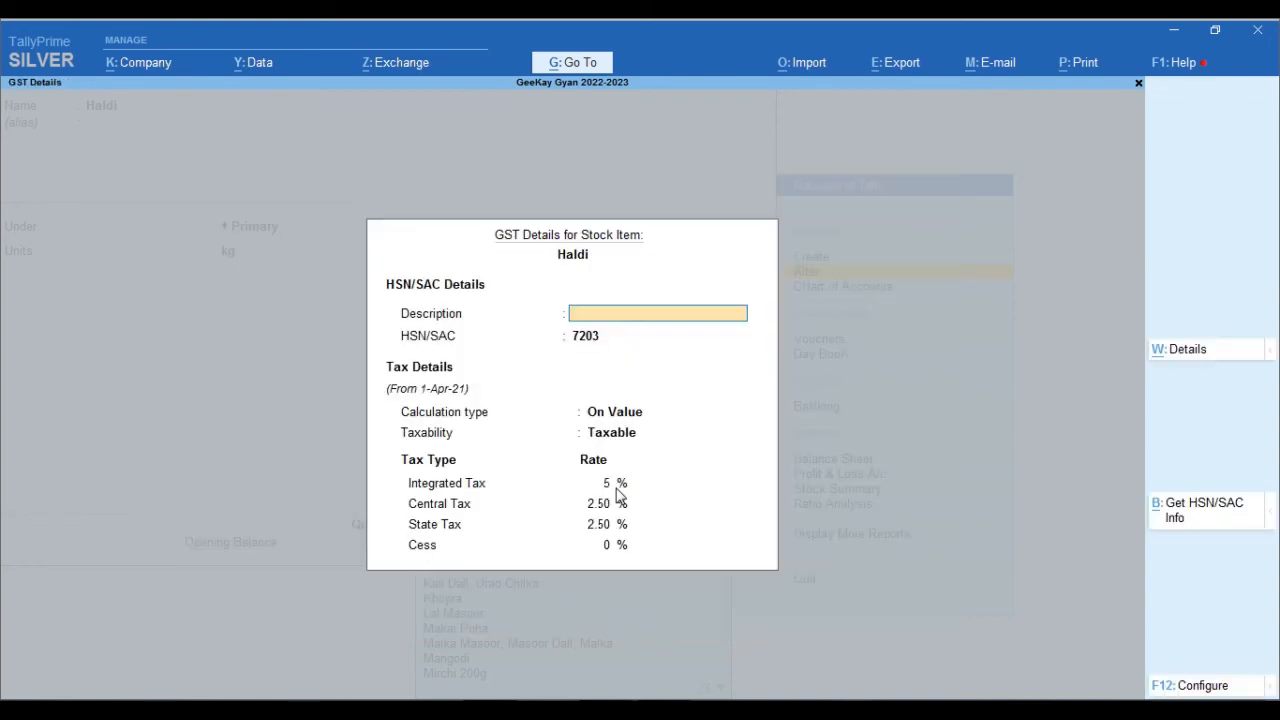
- Accept the GST details of Haldi with the existing rates and save the new stock item
key(Return)
key(Return)
key(Return)
key(Return)
key(Return)
key(Return)
key(Return)
key(Return)
key(Return)
key(Return)
key(Return)
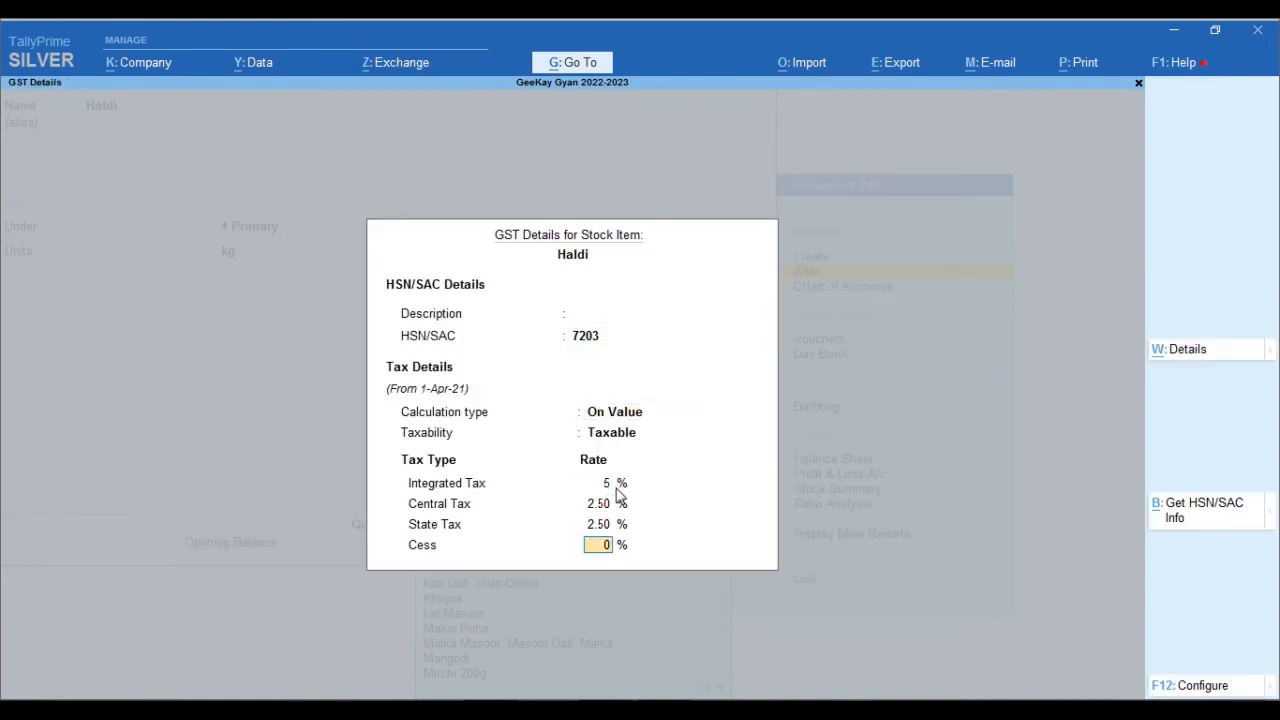
key(Return)
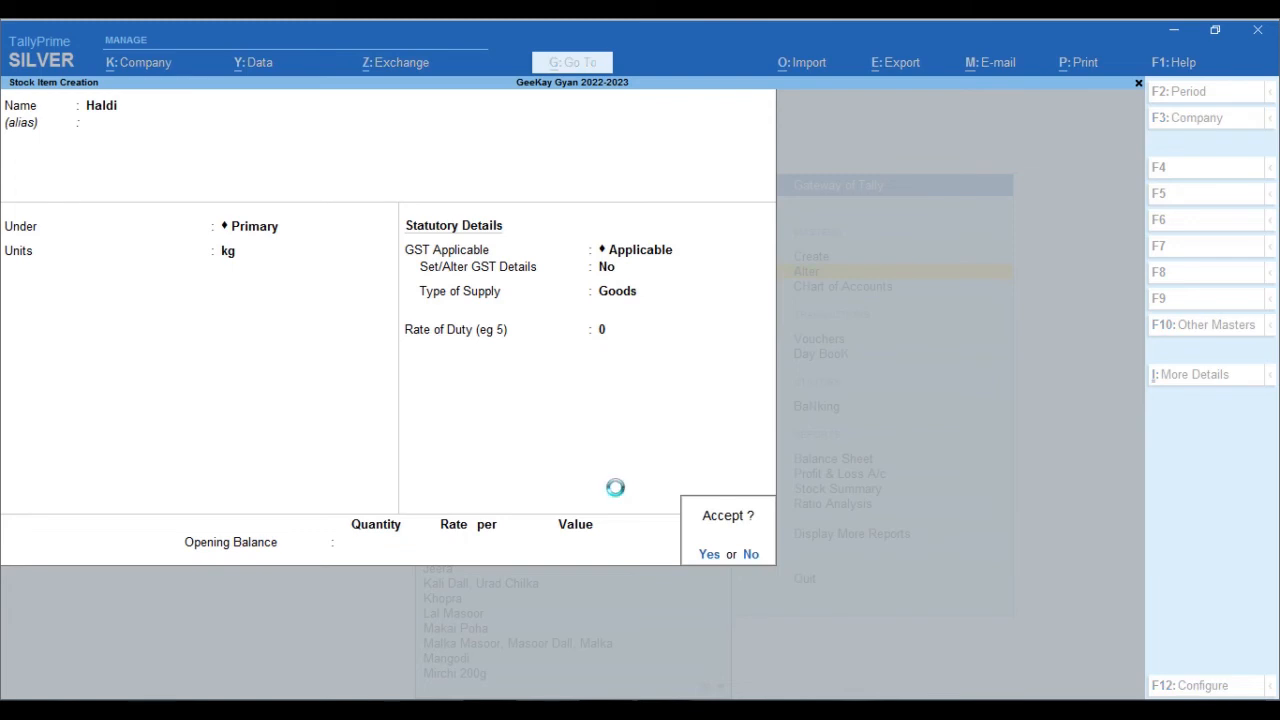
- Close the stock item alteration form and return to the list of stock items
key(Page_Up)
key(Escape)
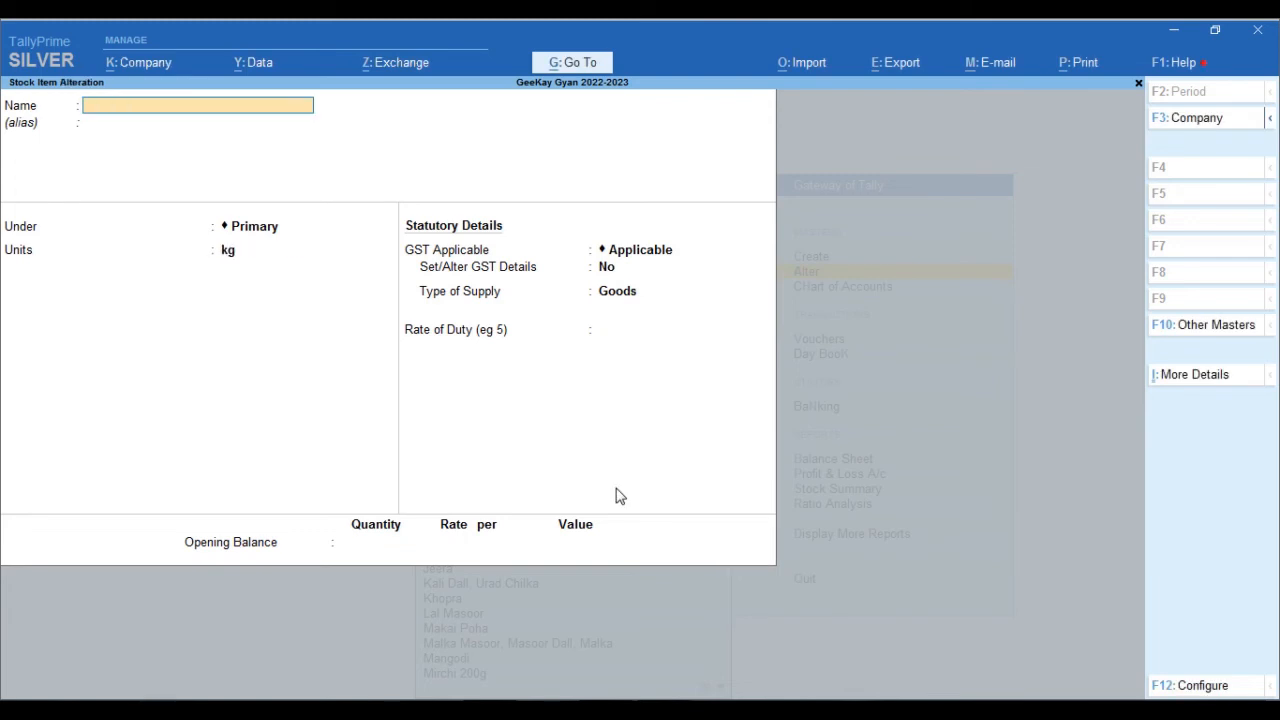
key(Escape)
key(Return)
key(Escape)
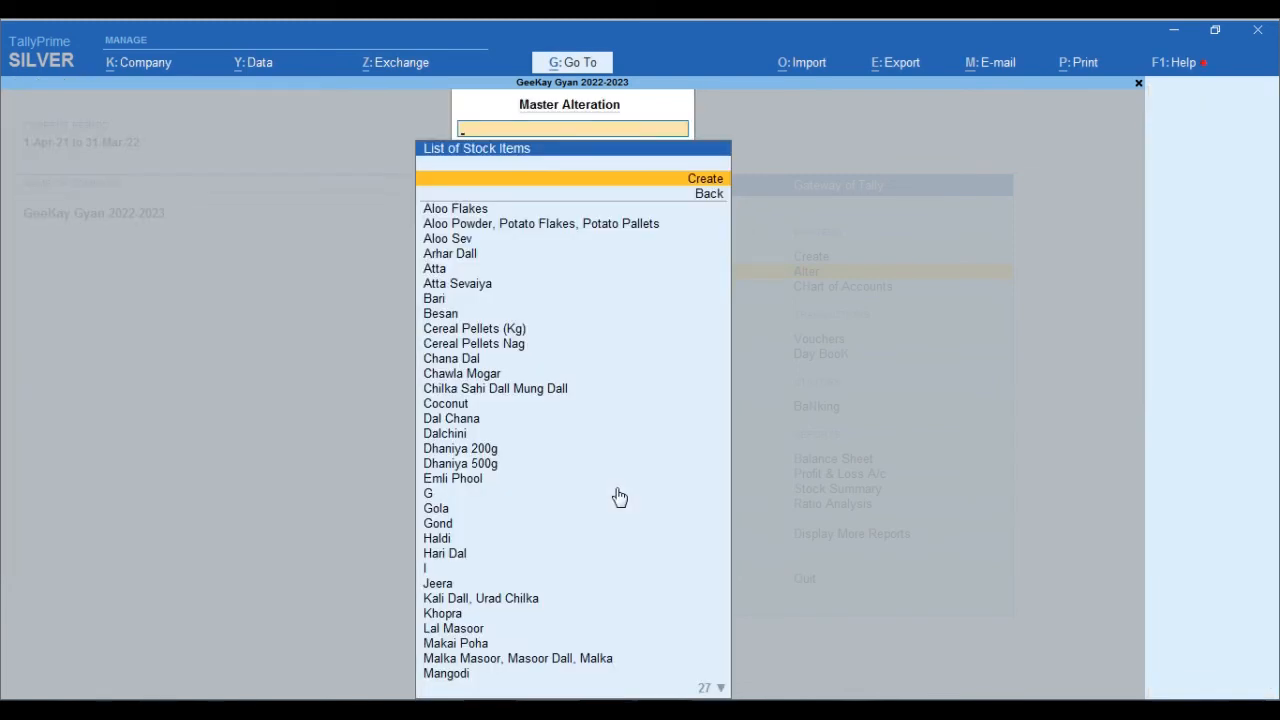
- Open the stock item Haldi for alteration and turn on Set/Alter GST Details to open its GST details
text(hal)
key(Return)
key(Return)
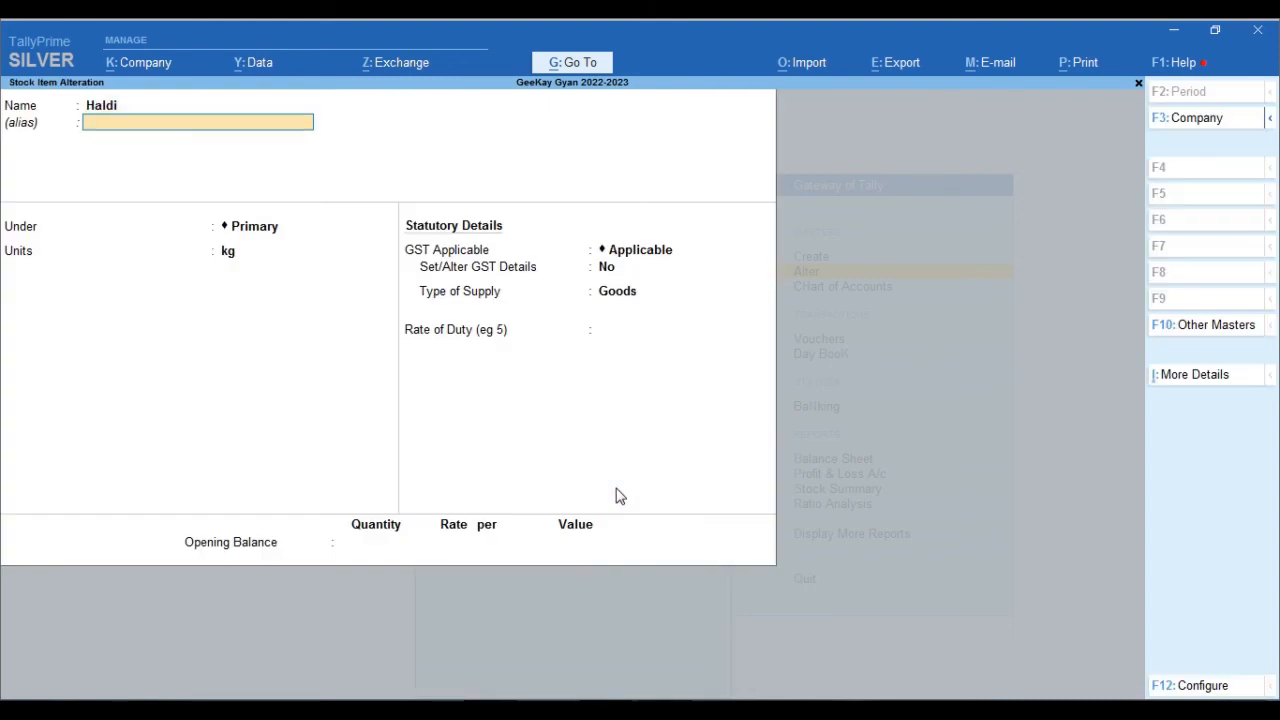
key(Return)
key(Return)
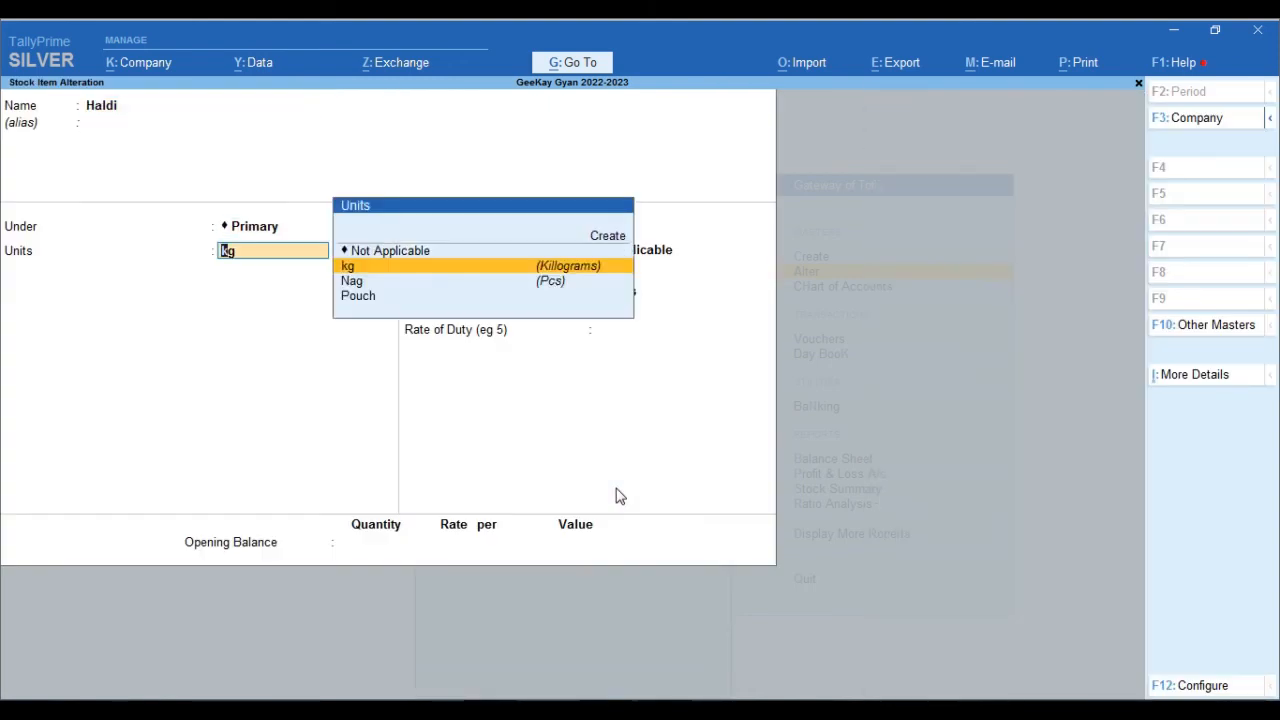
key(Return)
key(Return)
text(y)
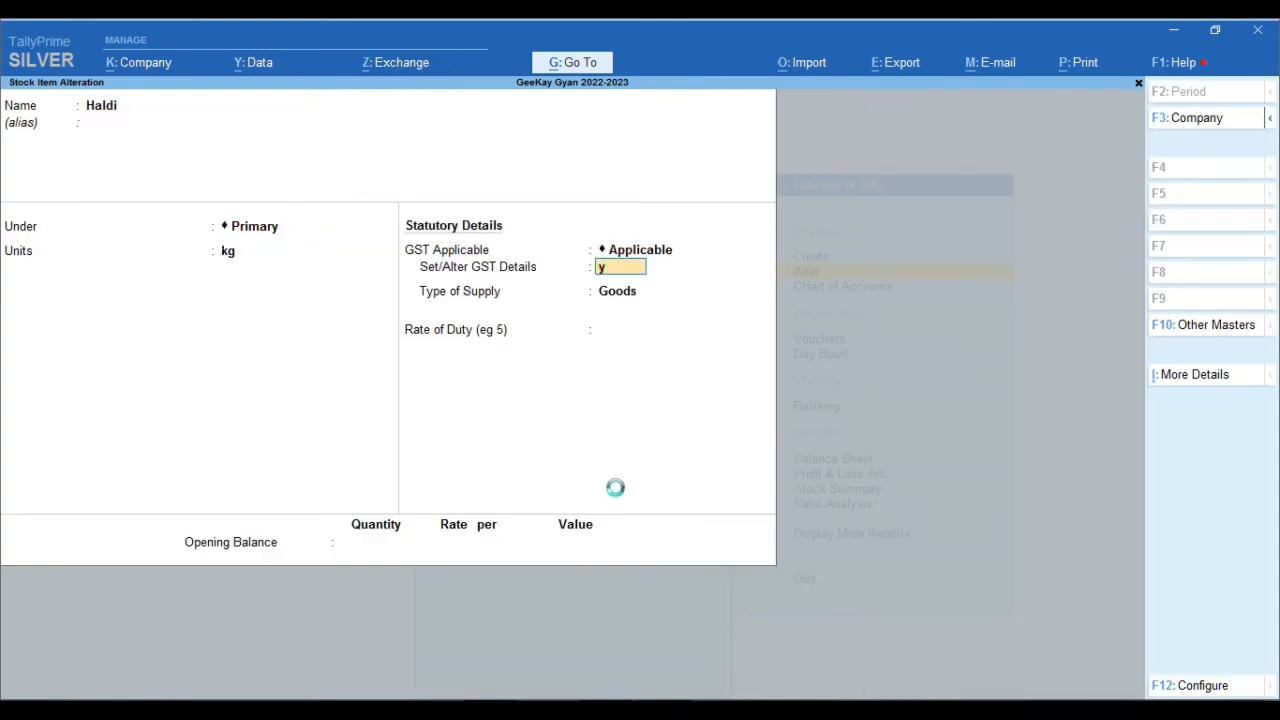
key(Return)
key(Return)
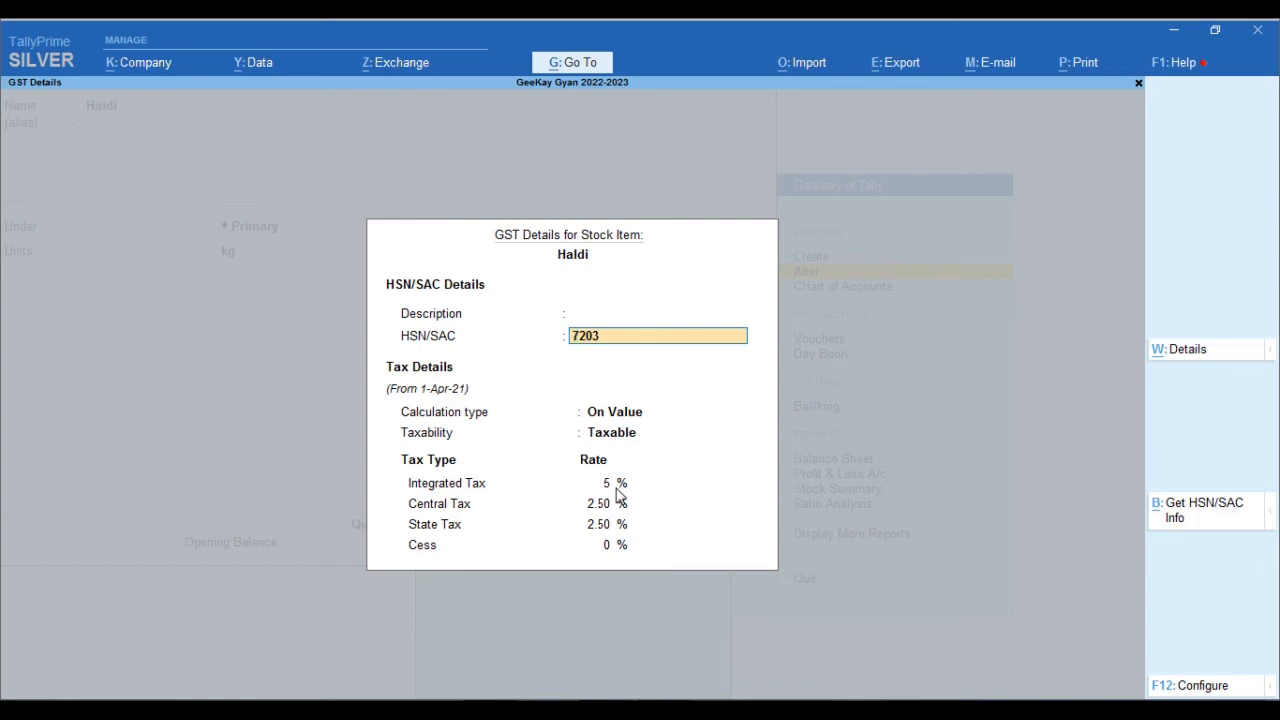
- Change the HSN/SAC of Haldi to 720302510 and check its tax rate history
text(02510)
key(Return)
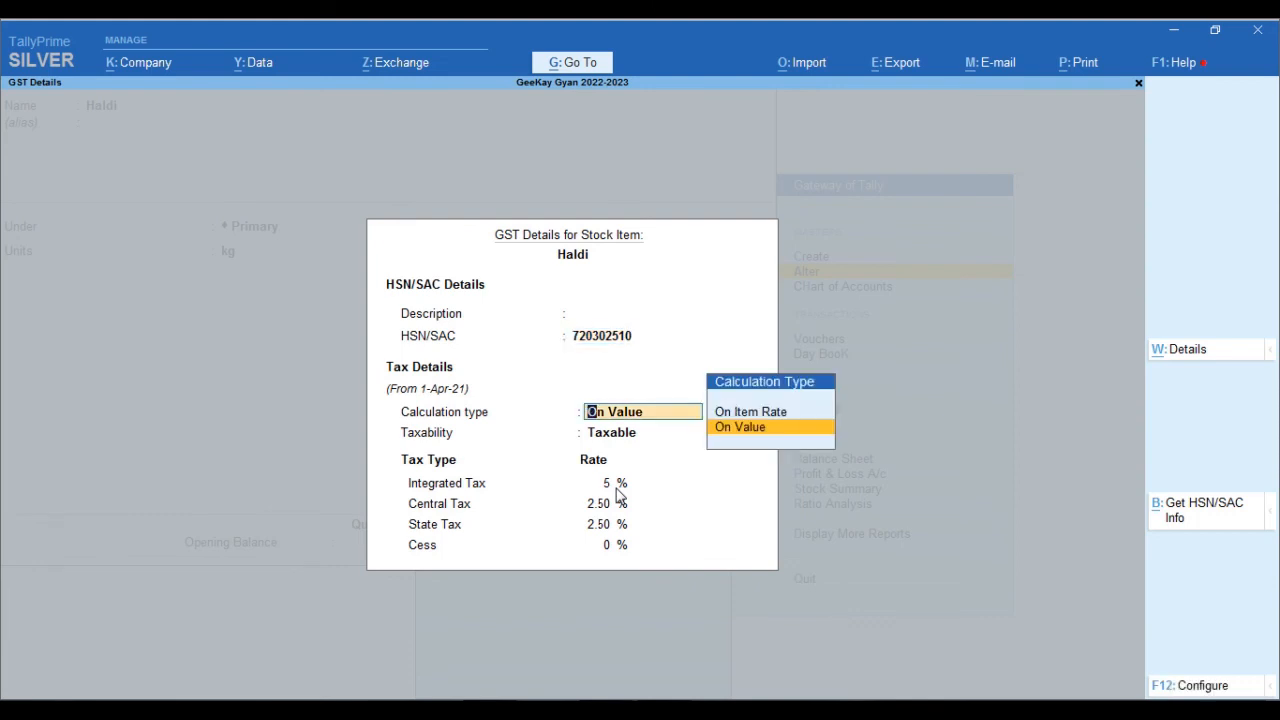
key(alt+w)
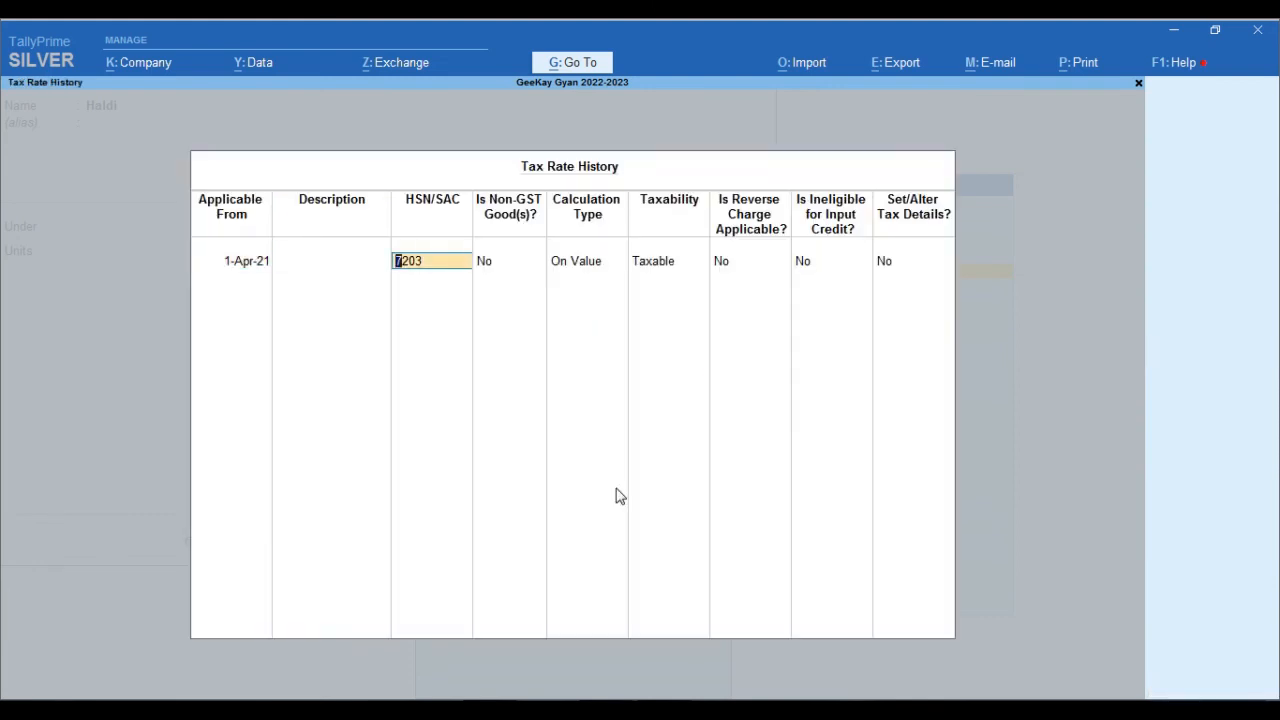
key(Escape)
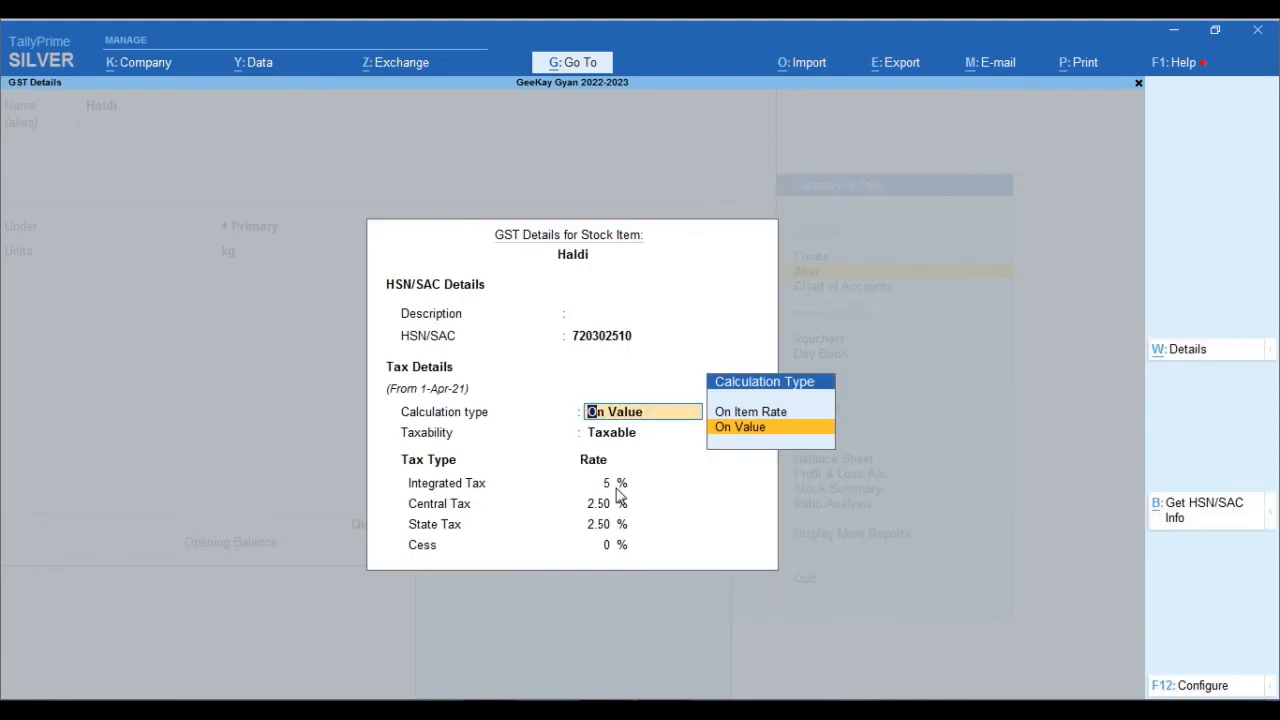
- Keep the On Value calculation type and existing tax rates for Haldi and accept its GST details
key(Return)
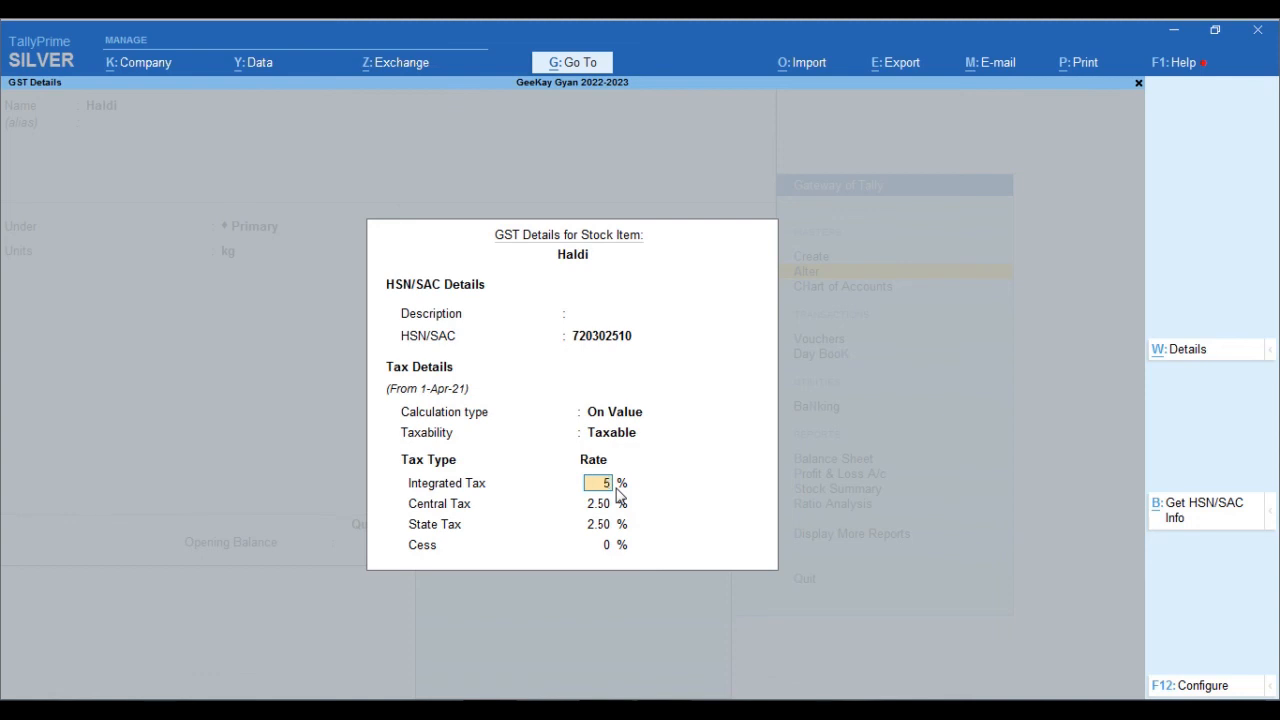
key(ctrl+a)
key(Return)
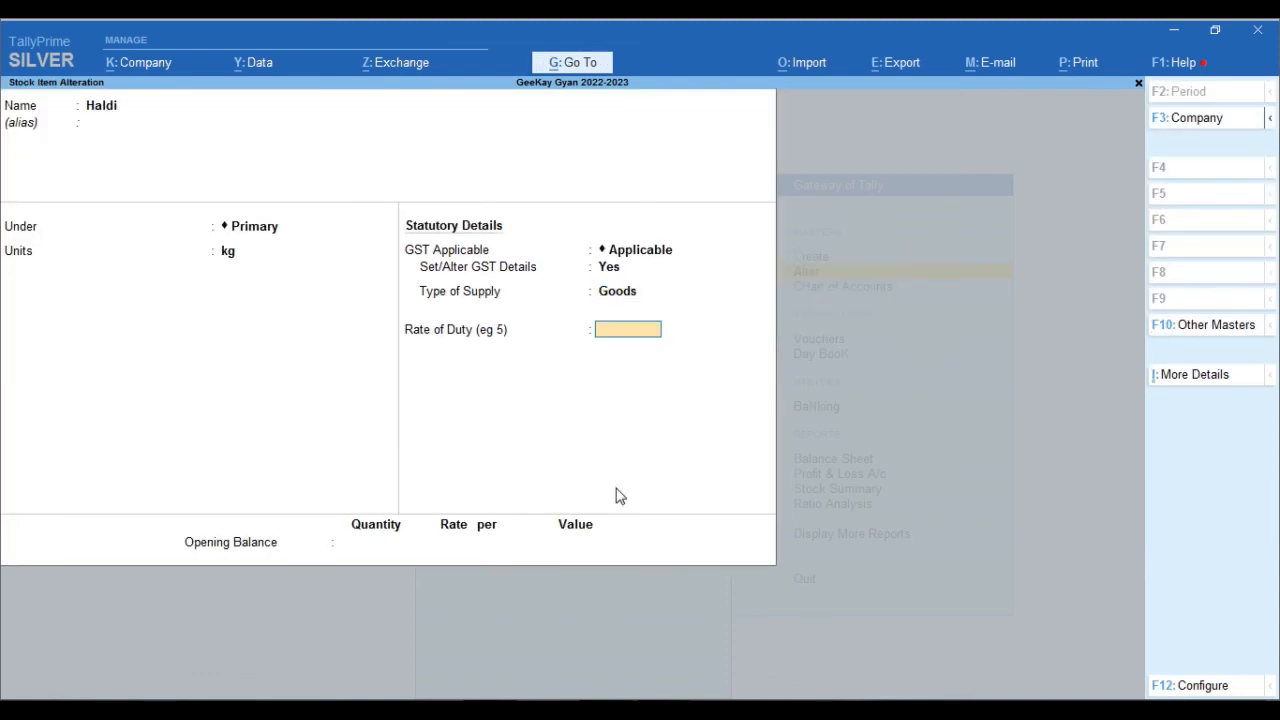